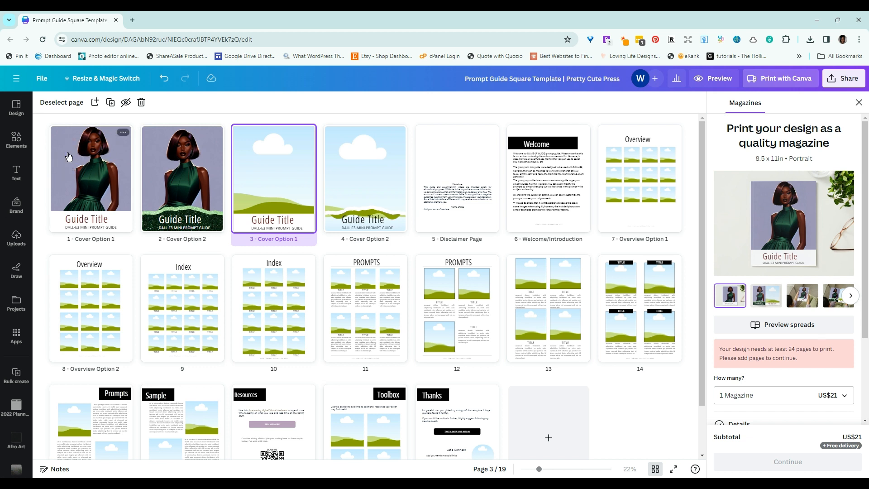
Step: Open the first cover page, examine the cover options on pages 1 to 4, and return to the overview of all pages
double_click(88, 188)
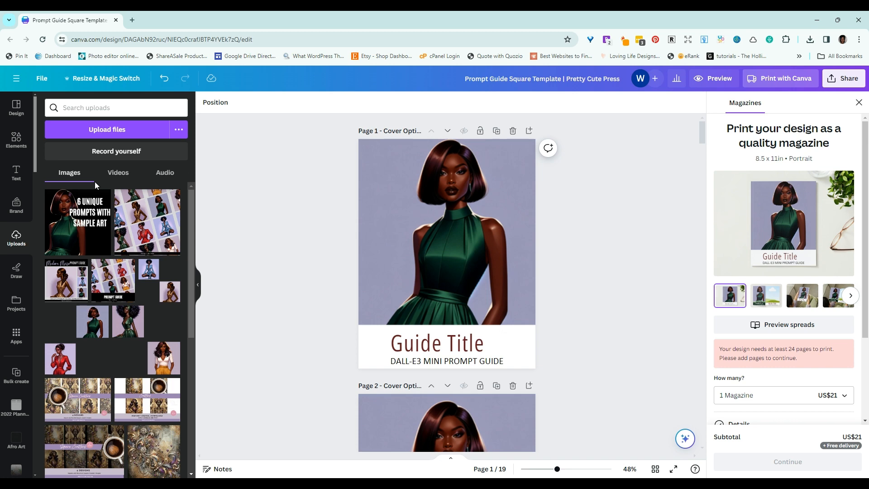
scroll(368, 272, "down", 6)
scroll(368, 276, "up", 5)
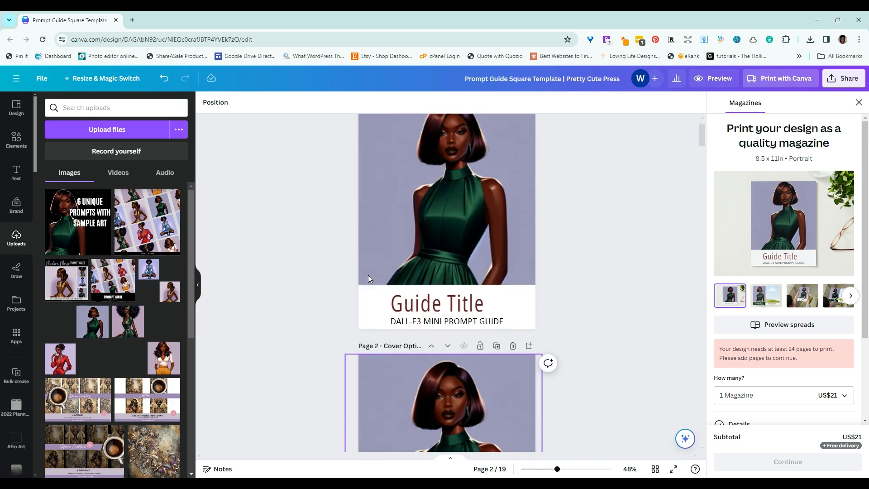
scroll(368, 275, "up", 1)
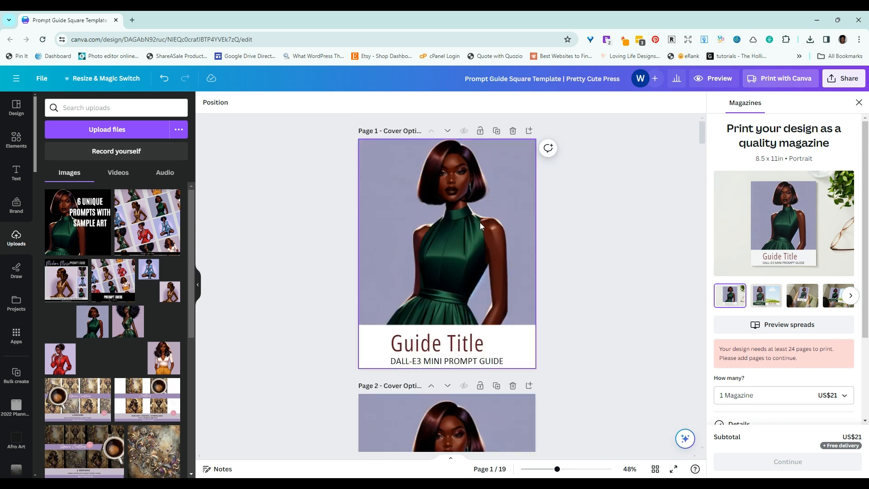
scroll(628, 251, "down", 10)
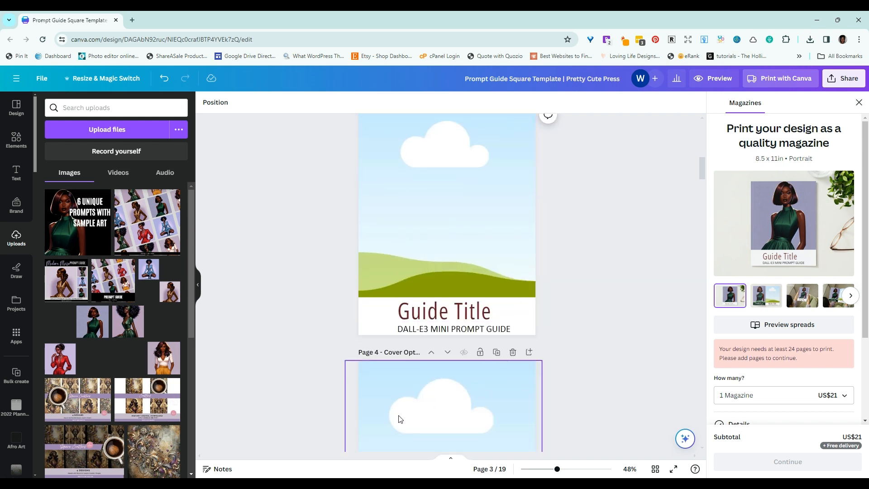
left_click(654, 467)
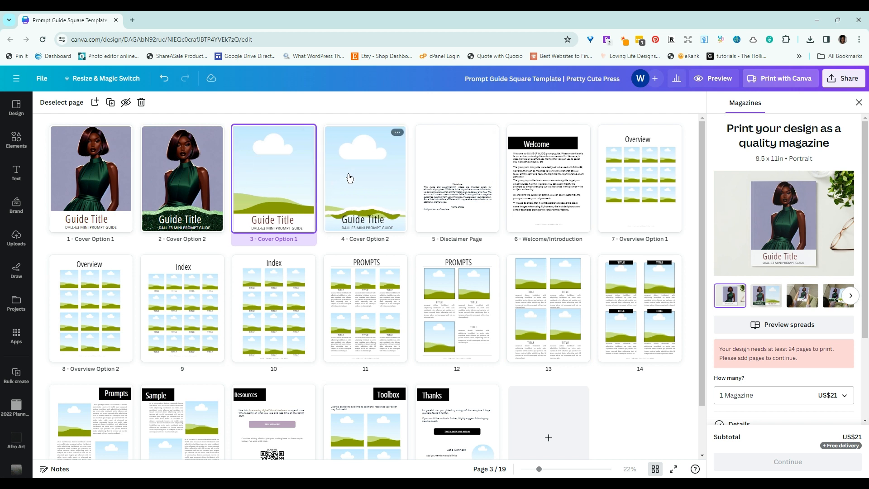
Step: Open the disclaimer page and examine it together with the Welcome page and the two Overview layouts on pages 7 and 8
double_click(476, 185)
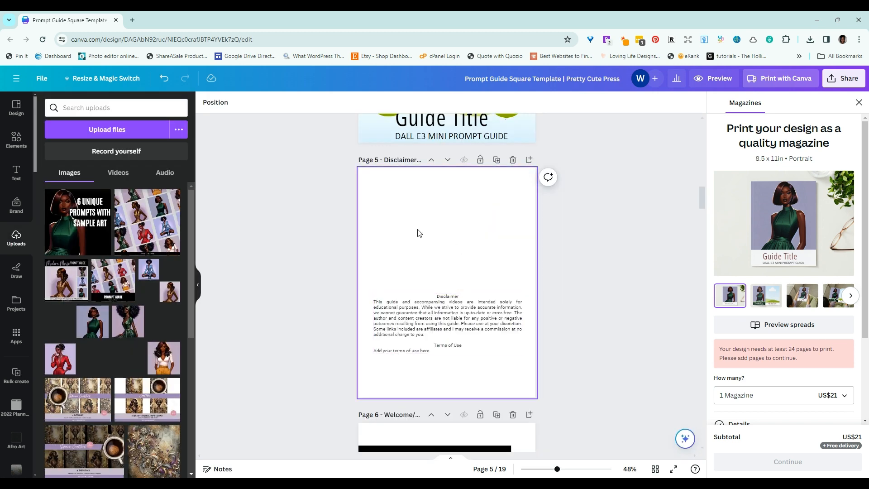
scroll(420, 235, "down", 1)
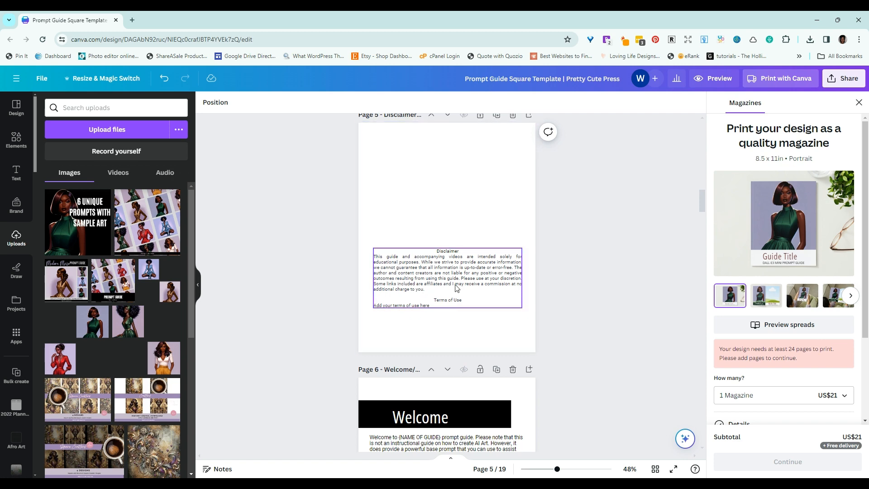
scroll(414, 230, "down", 2)
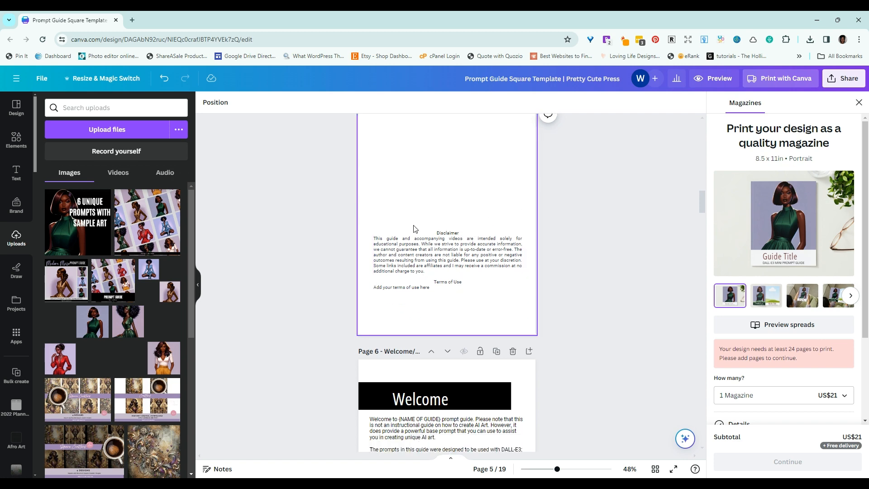
scroll(368, 224, "down", 2)
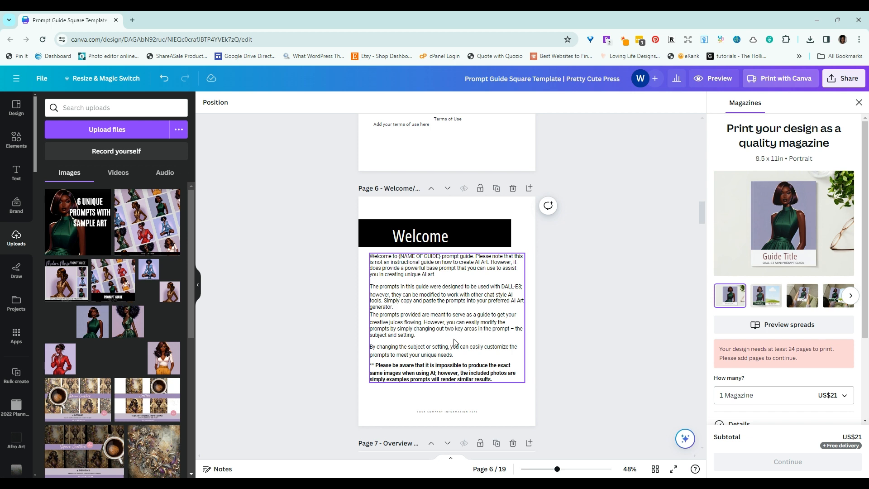
scroll(457, 336, "down", 4)
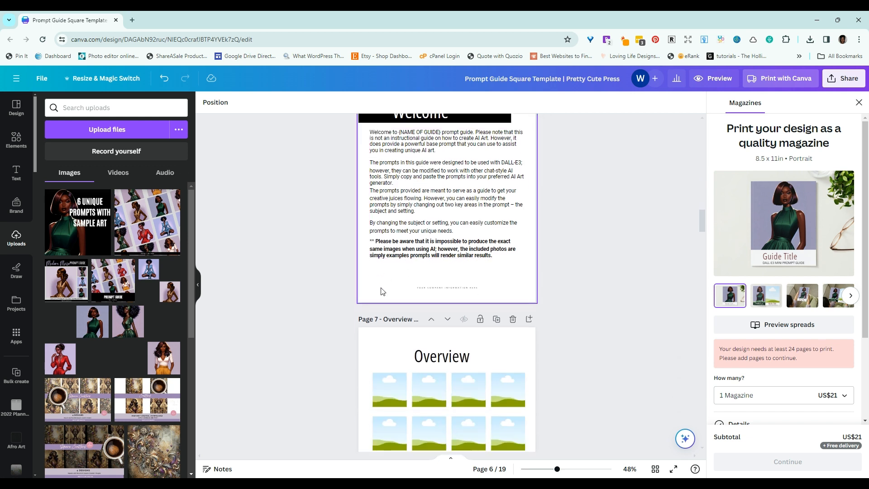
scroll(347, 278, "down", 3)
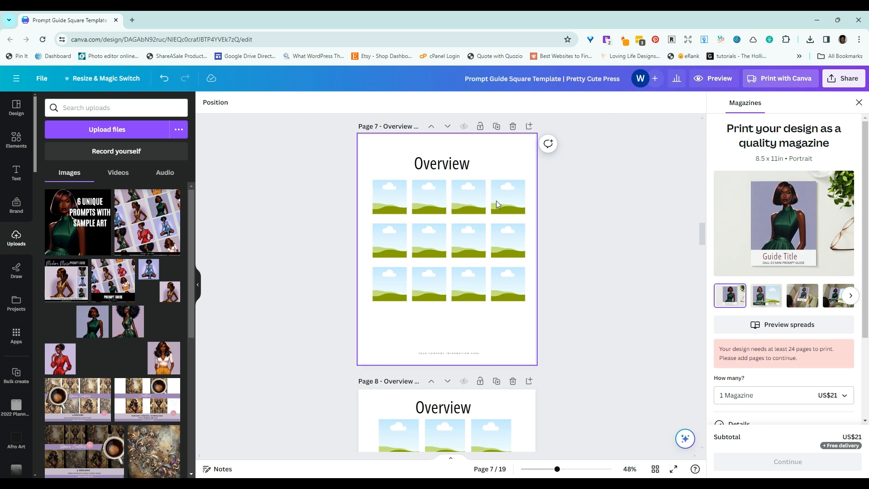
scroll(607, 284, "down", 5)
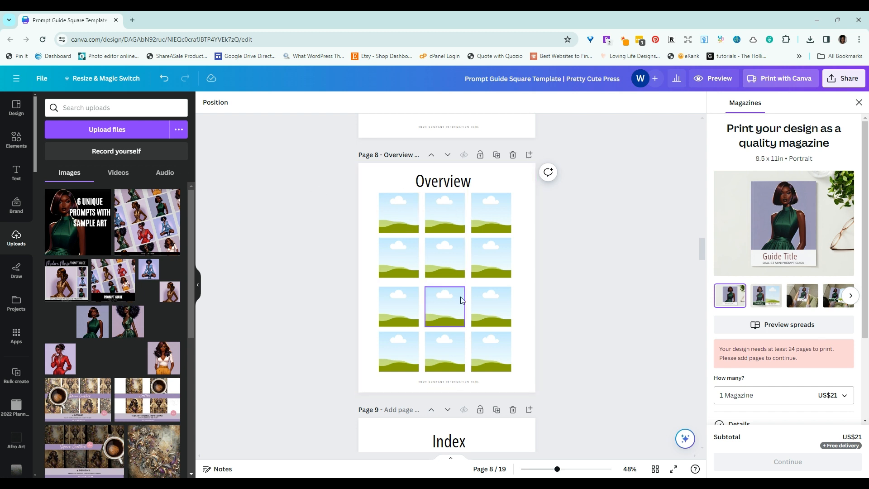
Step: Try duplicating the last row of four image frames on the page 7 Overview directly below itself, and undo the duplication
scroll(613, 322, "up", 5)
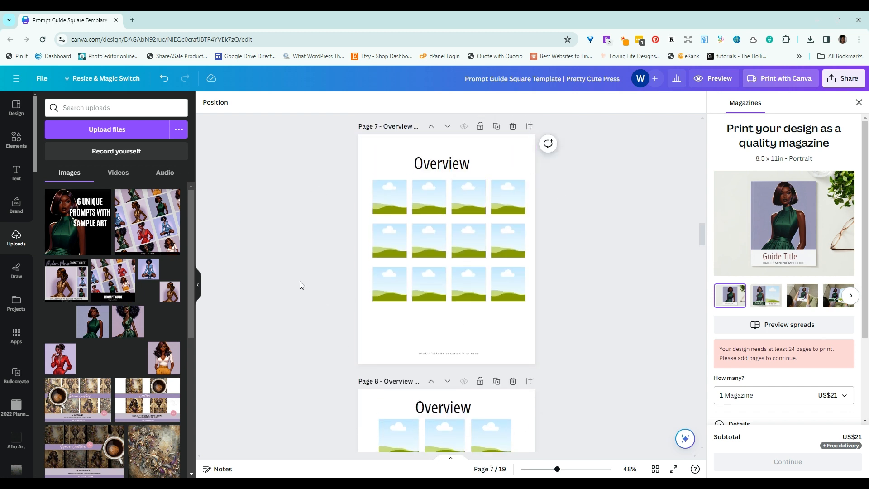
left_click_drag(317, 279, 541, 283)
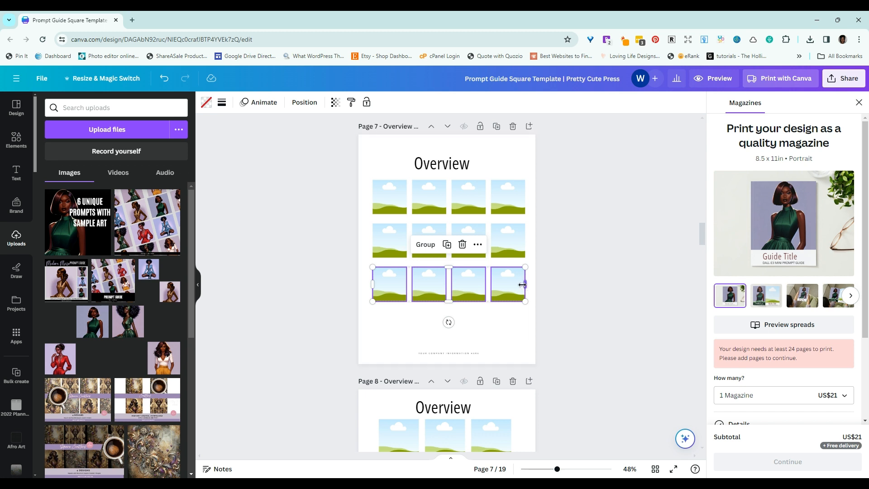
left_click_drag(513, 293, 513, 327)
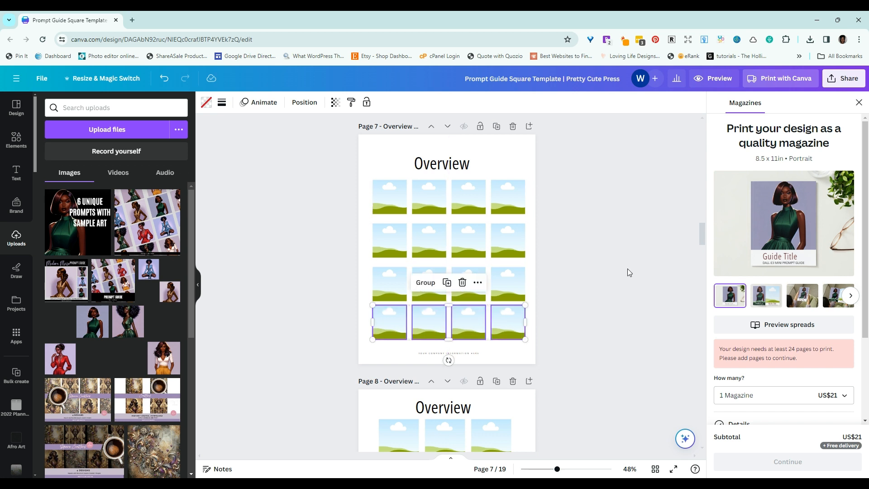
left_click(164, 78)
Step: Examine the Index layouts on pages 9 and 10, including the first grouped image frame and title on page 9, through to page 11
scroll(613, 257, "down", 6)
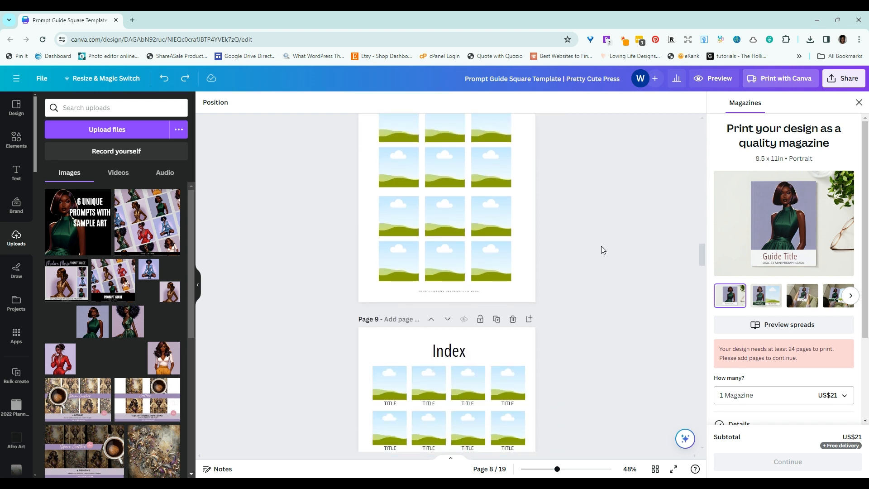
scroll(604, 229, "down", 3)
scroll(602, 220, "down", 1)
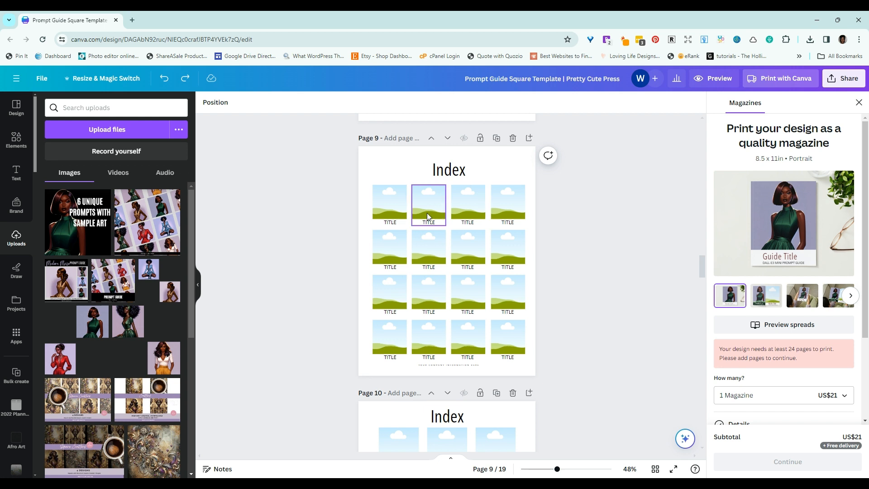
scroll(625, 271, "down", 3)
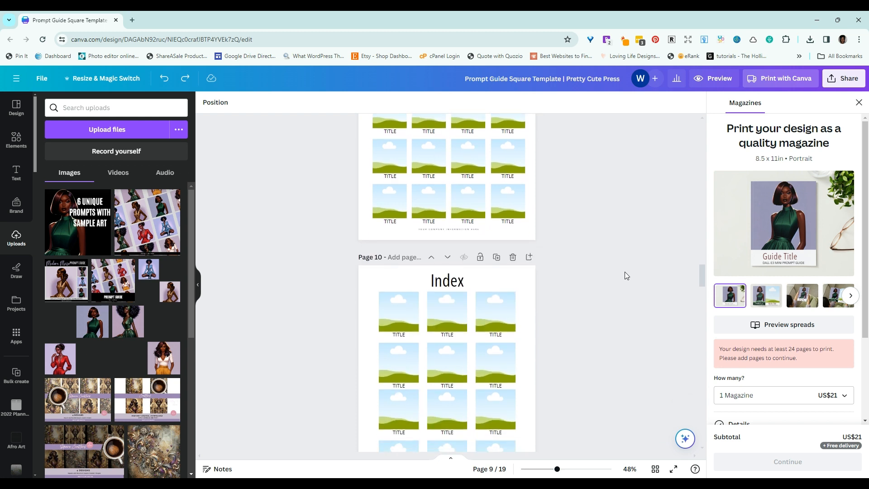
scroll(624, 272, "up", 3)
left_click(386, 204)
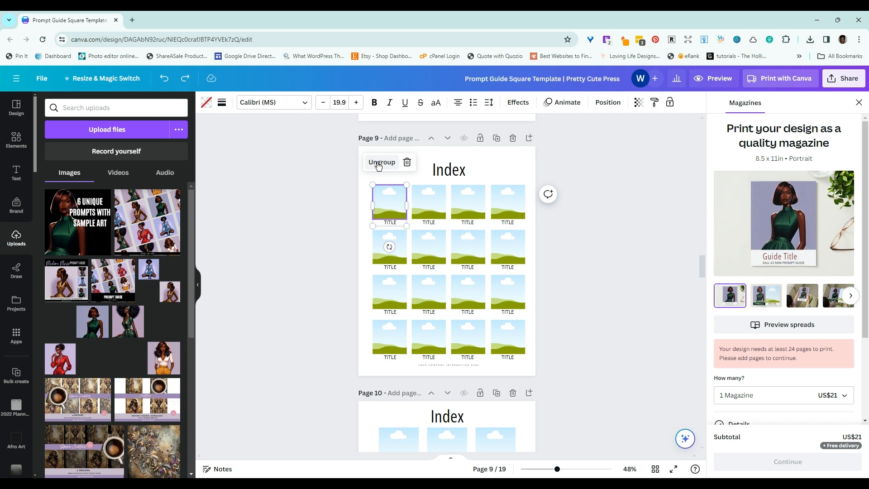
scroll(657, 332, "down", 5)
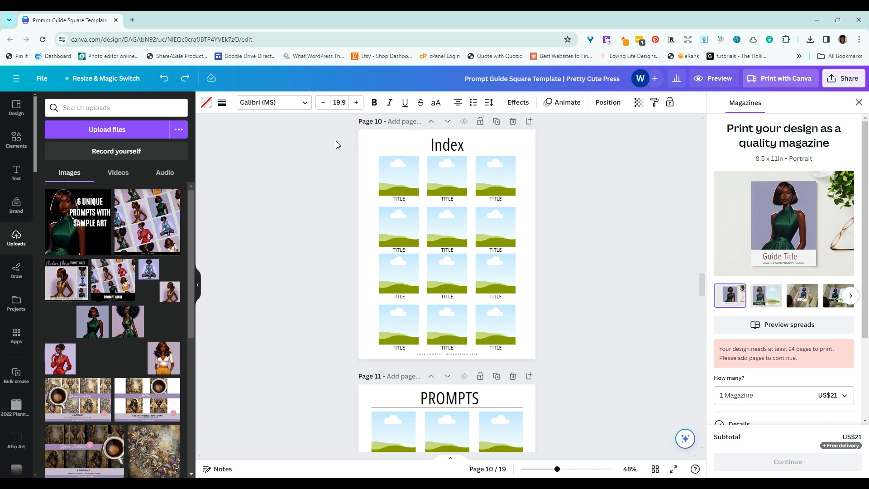
scroll(660, 258, "up", 1)
scroll(659, 261, "up", 2)
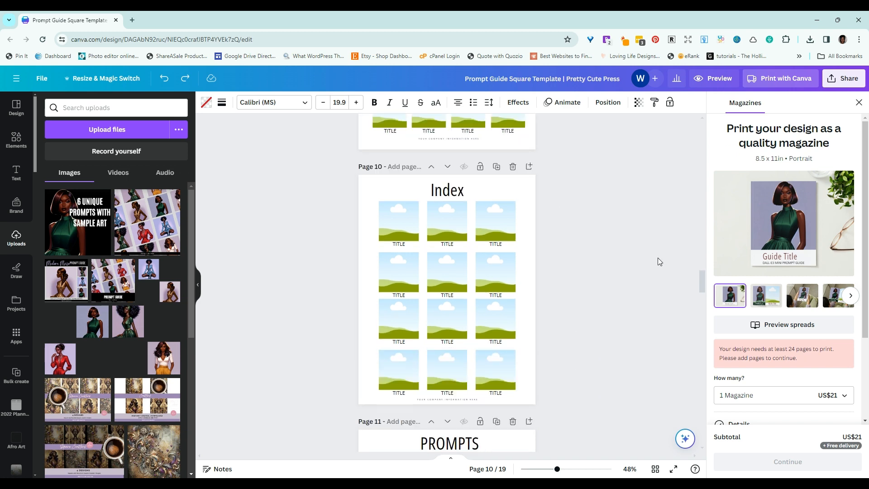
scroll(659, 262, "down", 5)
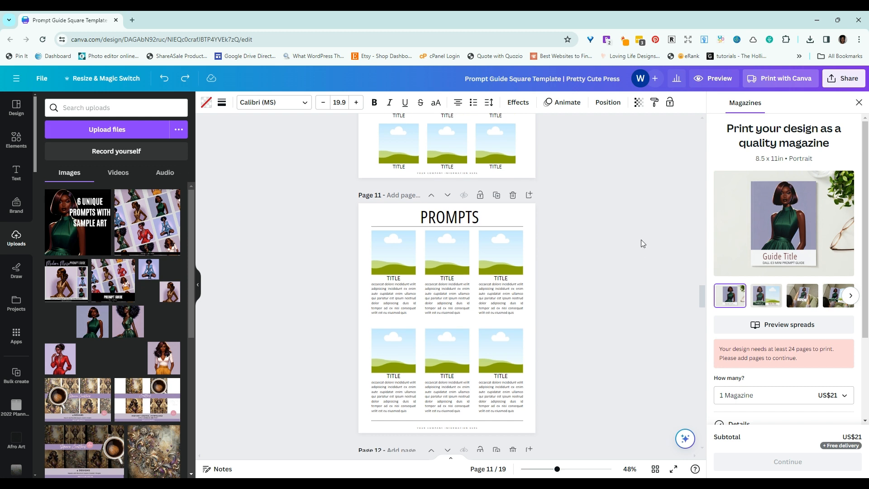
Step: Show all pages as thumbnails and examine the prompt page layouts on pages 12 to 15 one after another
left_click(656, 469)
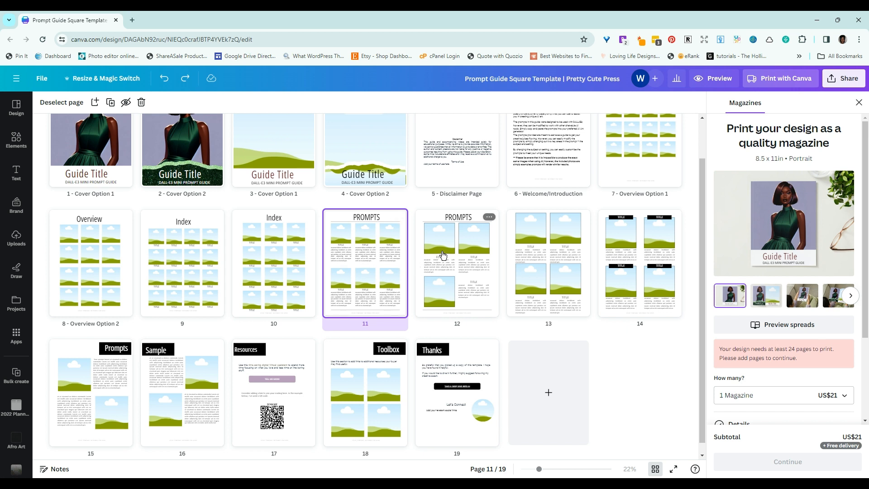
left_click(487, 307)
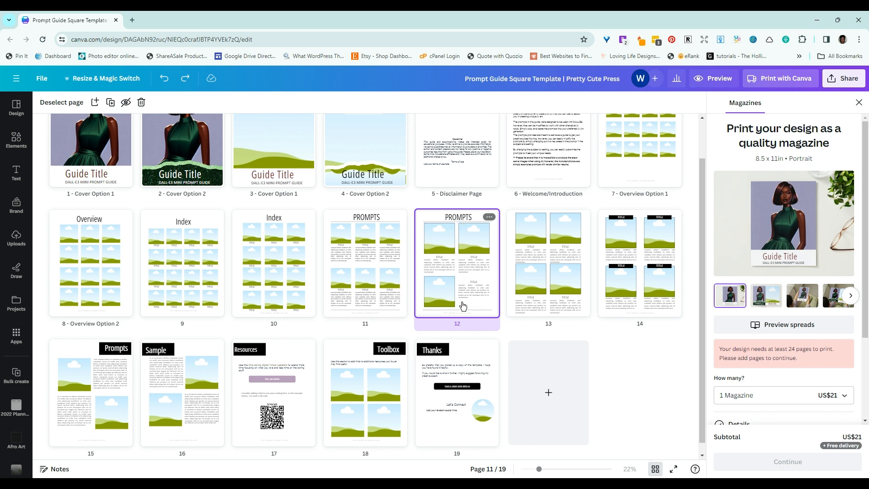
left_click(551, 284)
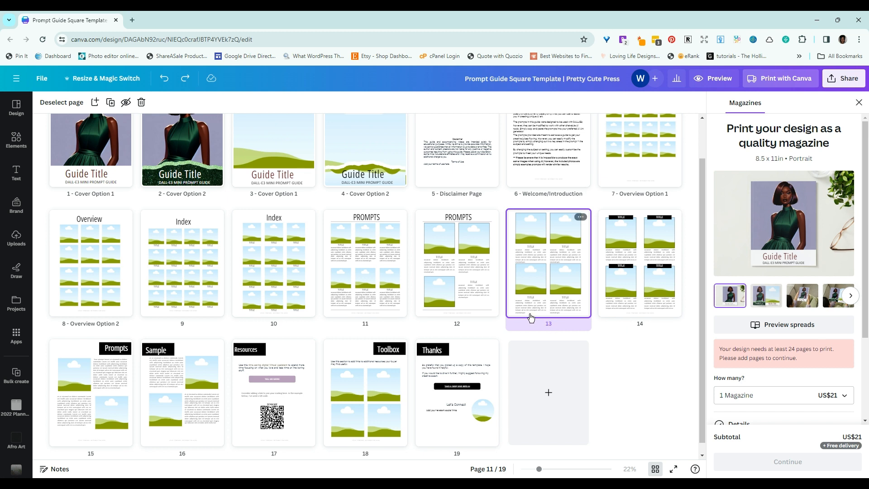
left_click(624, 316)
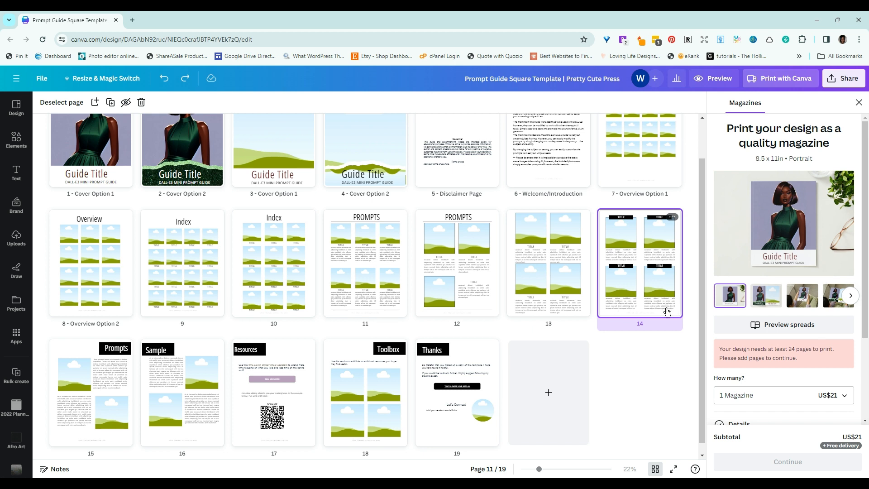
left_click(88, 390)
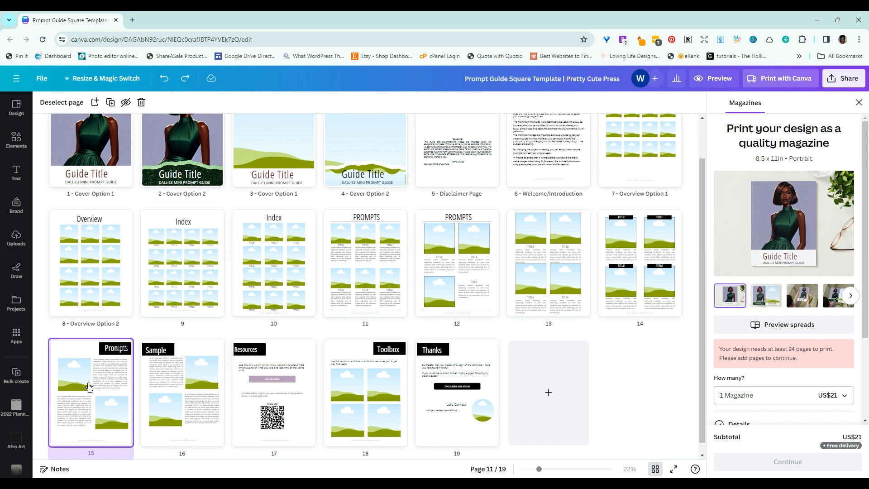
Step: Open page 15 and examine the headings, text blocks and image frames of the Prompts and Sample pages
double_click(88, 389)
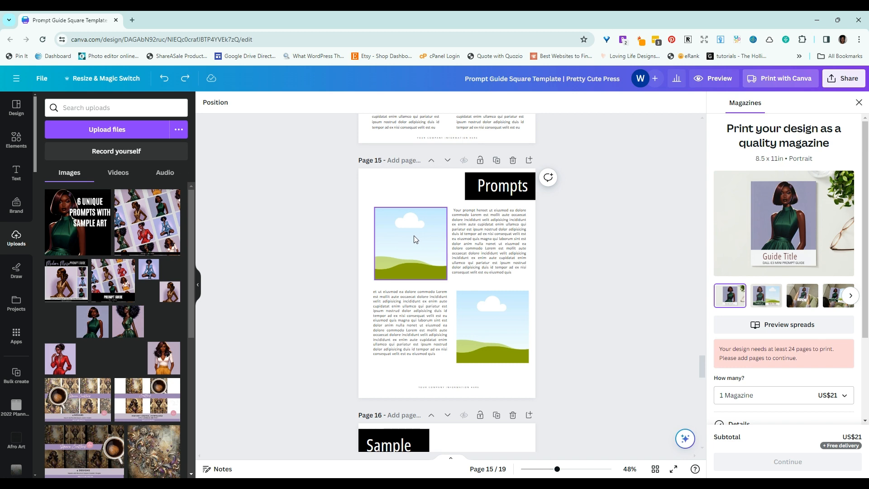
left_click(494, 250)
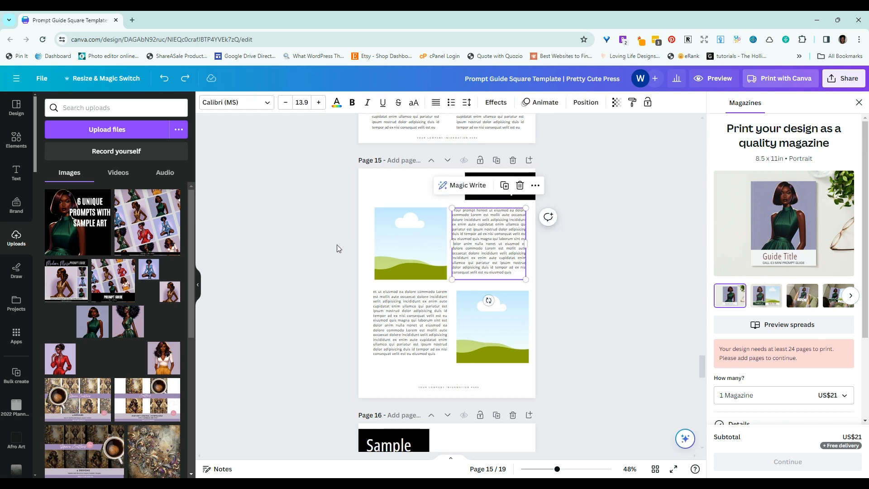
scroll(604, 313, "down", 2)
scroll(604, 312, "up", 3)
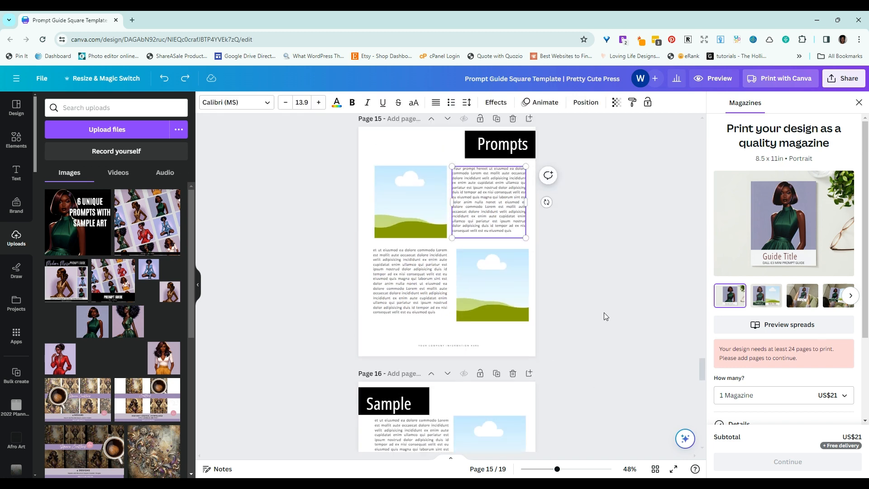
scroll(604, 313, "down", 1)
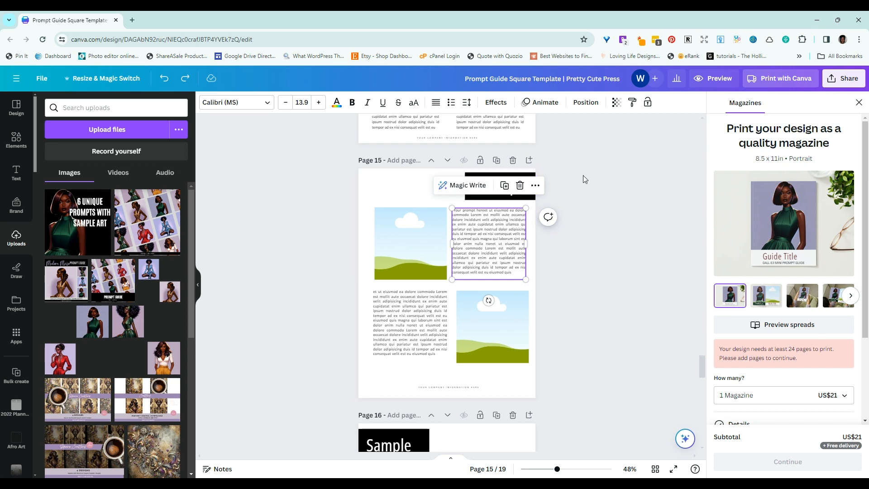
left_click(502, 186)
left_click(503, 186)
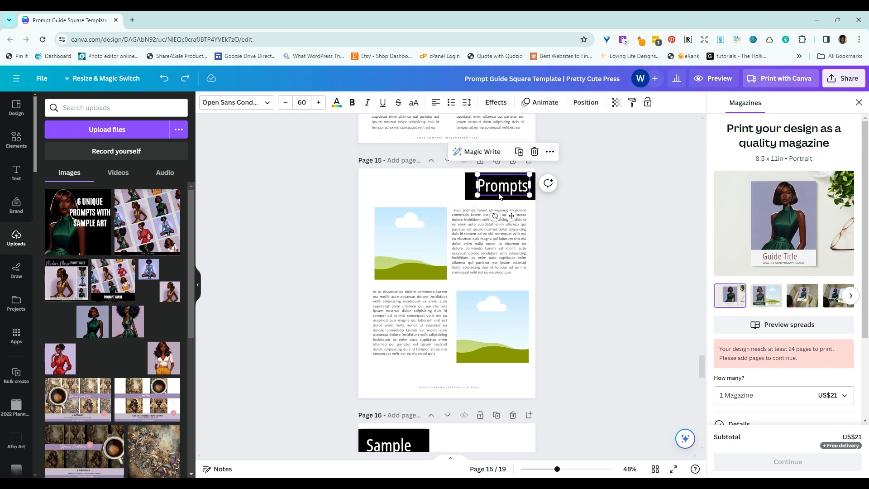
scroll(608, 388, "down", 4)
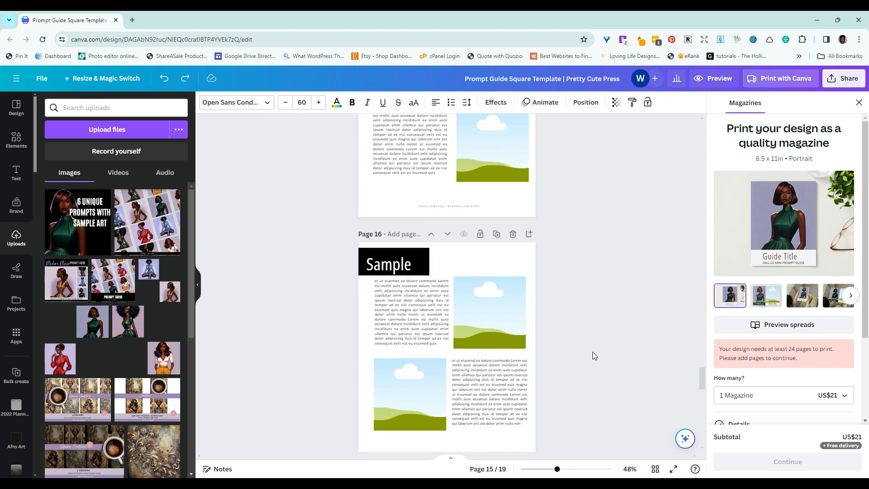
left_click(365, 262)
scroll(476, 329, "down", 5)
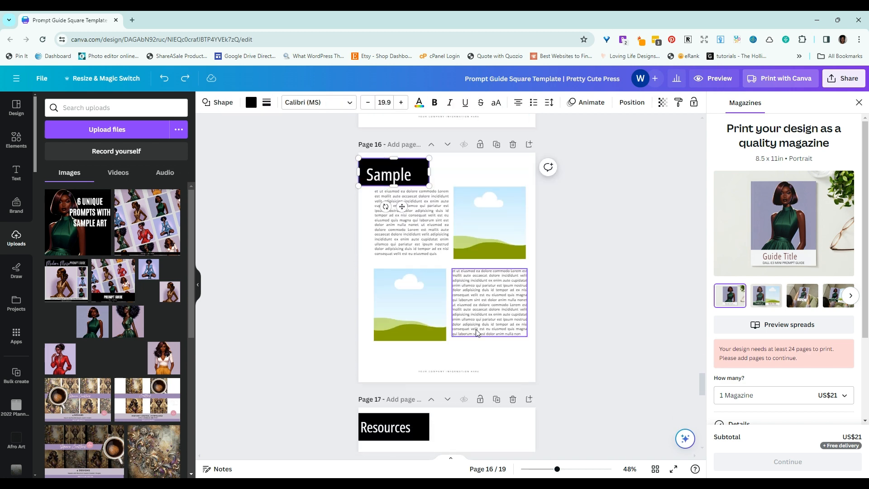
scroll(521, 330, "up", 1)
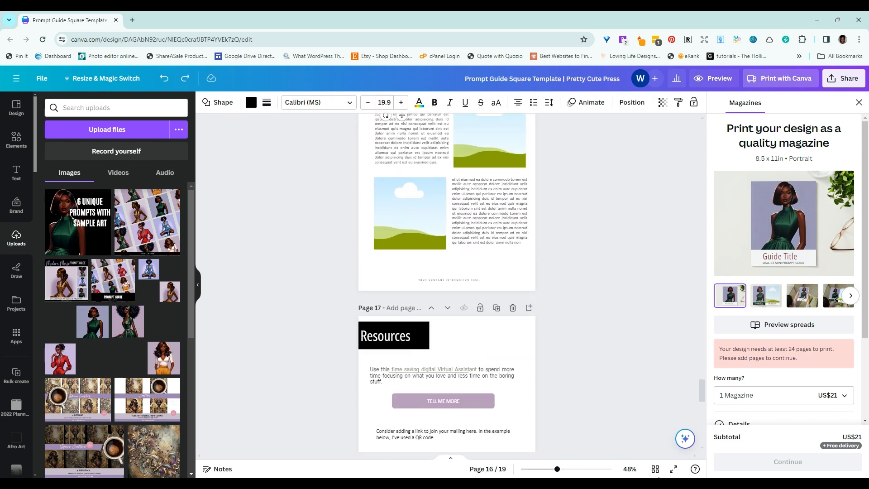
Step: Show all pages as thumbnails and view the design's file commands, including Make a copy
left_click(656, 469)
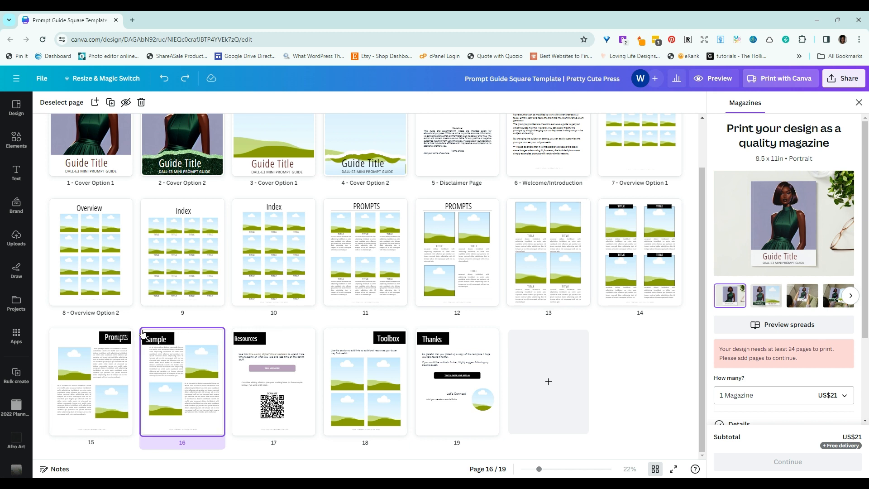
mouse_move(142, 334)
left_click(40, 81)
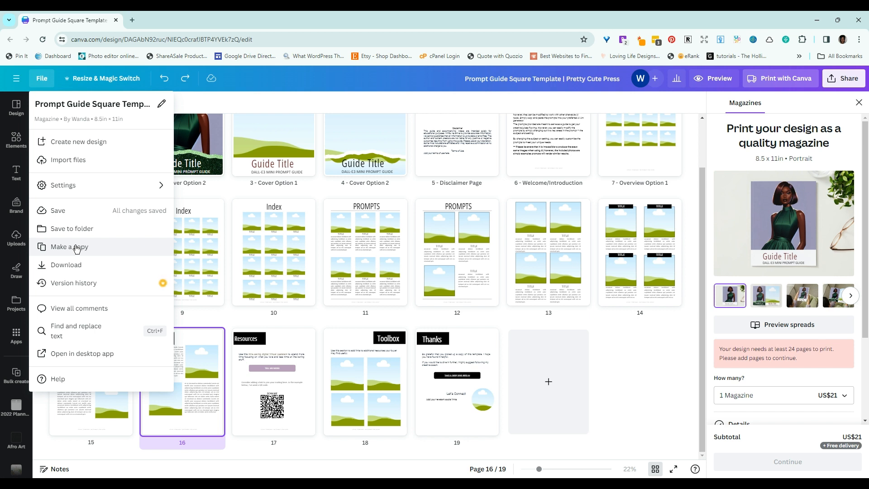
left_click(644, 384)
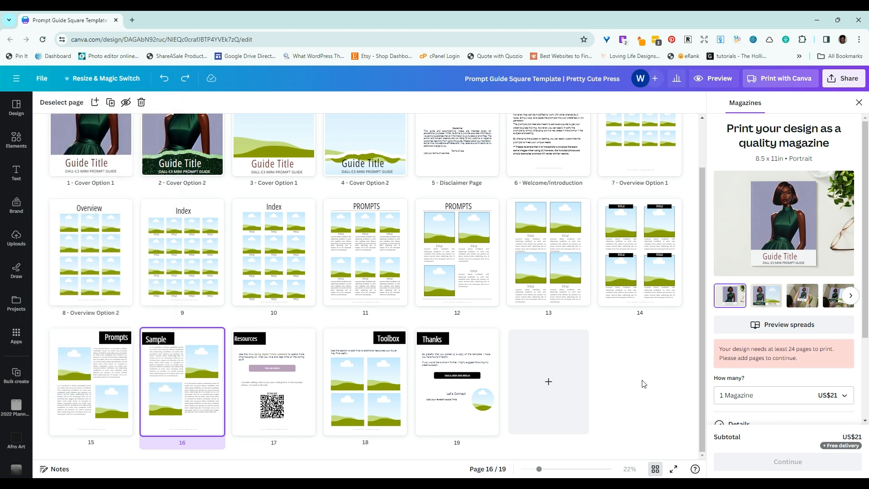
Step: Open page 17 and examine the Resources page's mailing list text and the sample QR code below it
left_click(276, 336)
double_click(276, 337)
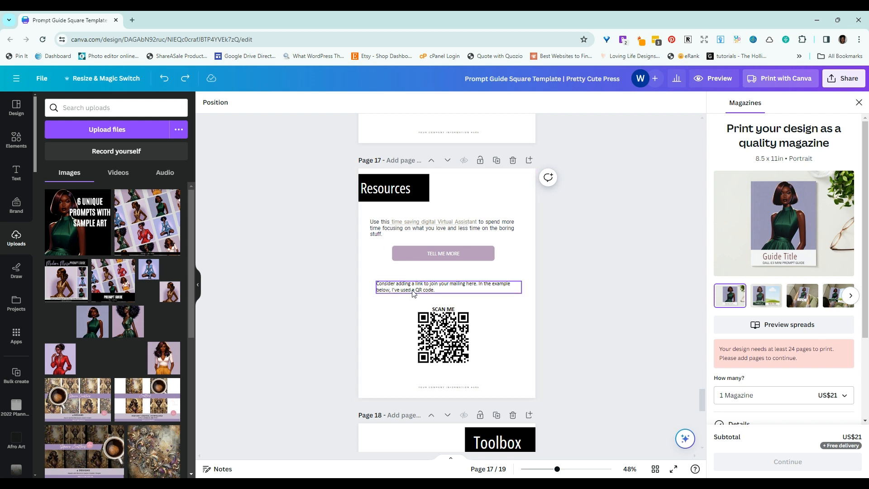
left_click(446, 289)
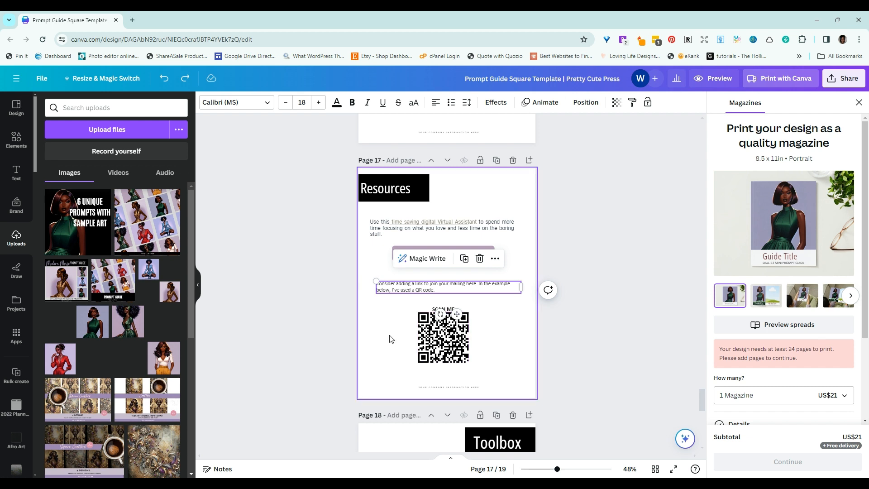
left_click(431, 343)
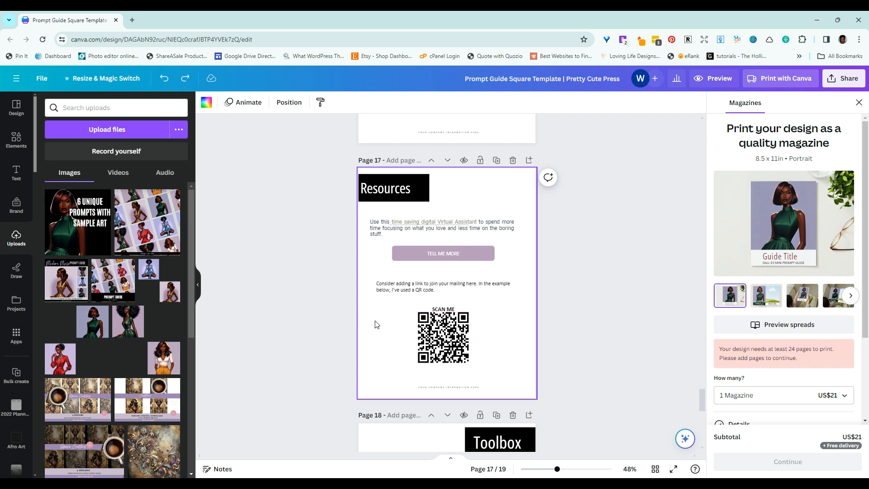
left_click_drag(328, 322, 489, 360)
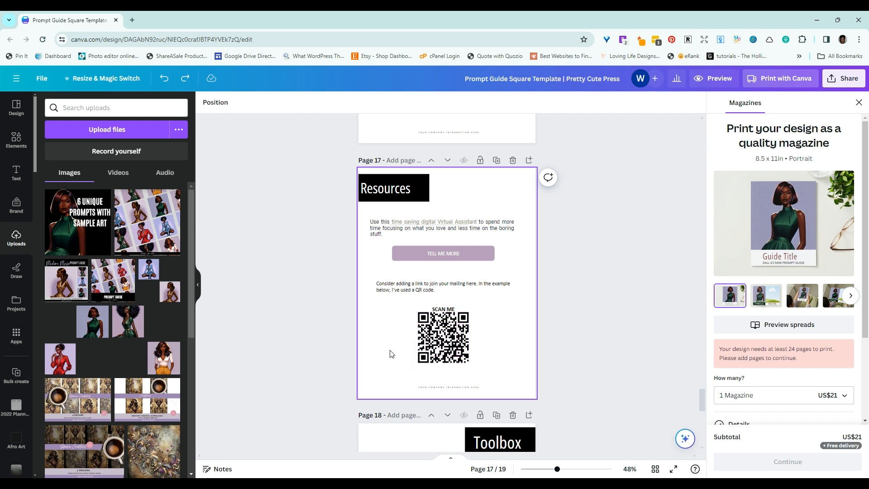
left_click(130, 109)
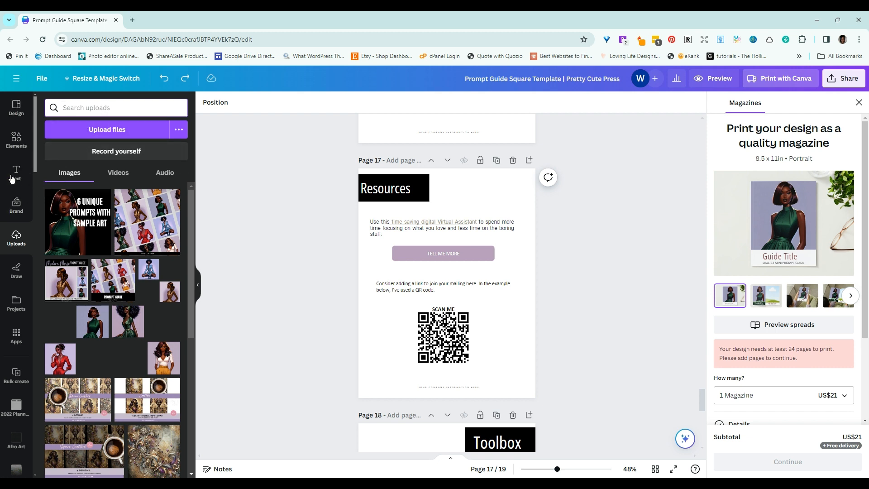
left_click(17, 146)
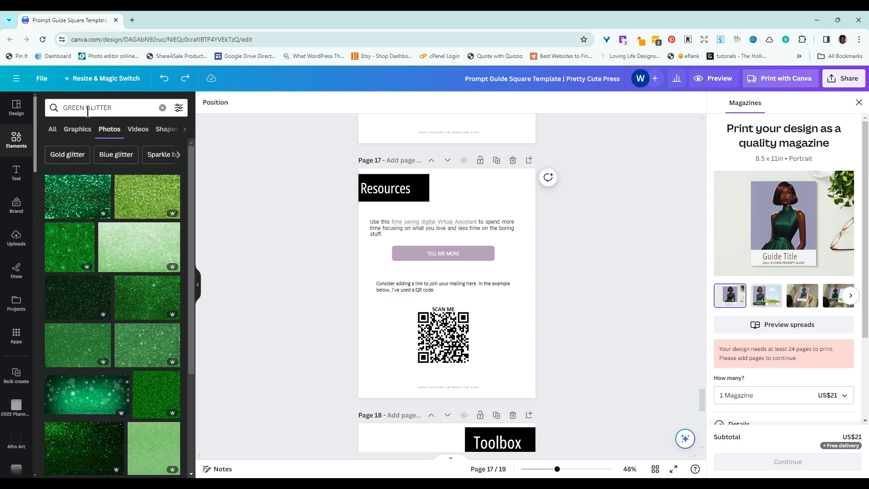
left_click(126, 109)
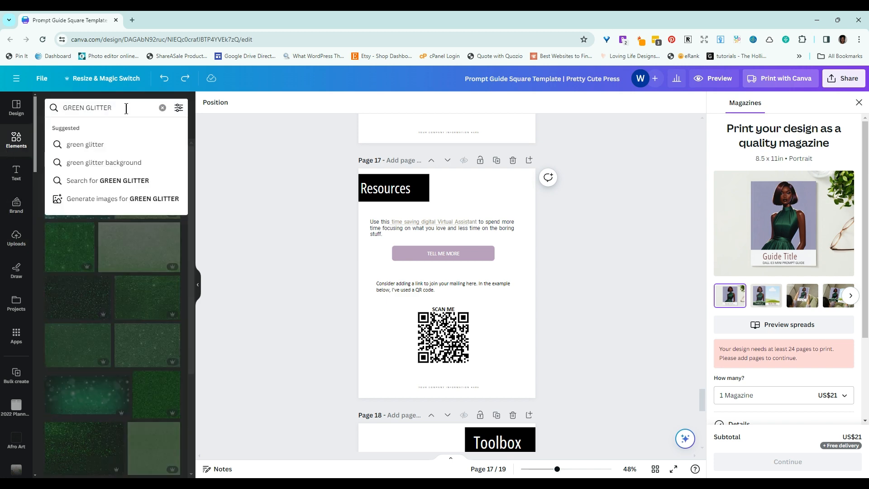
key("Return")
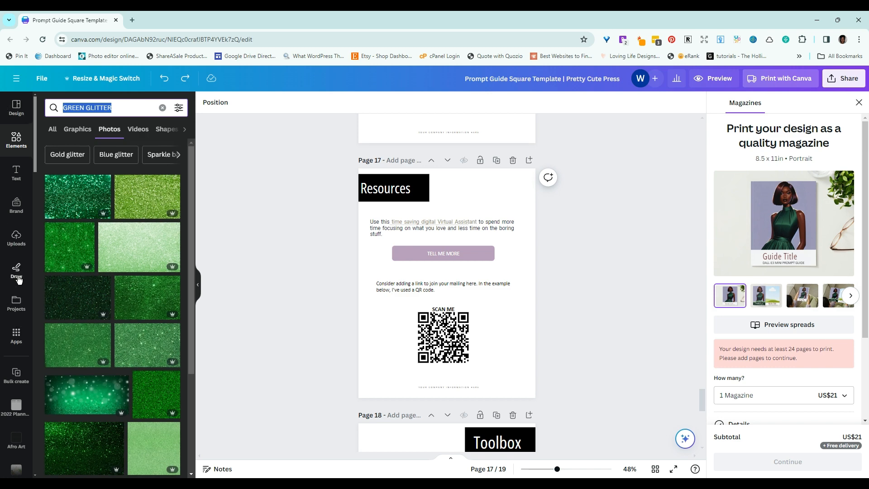
Step: Search the Canva apps for QR Code Generator
left_click(16, 336)
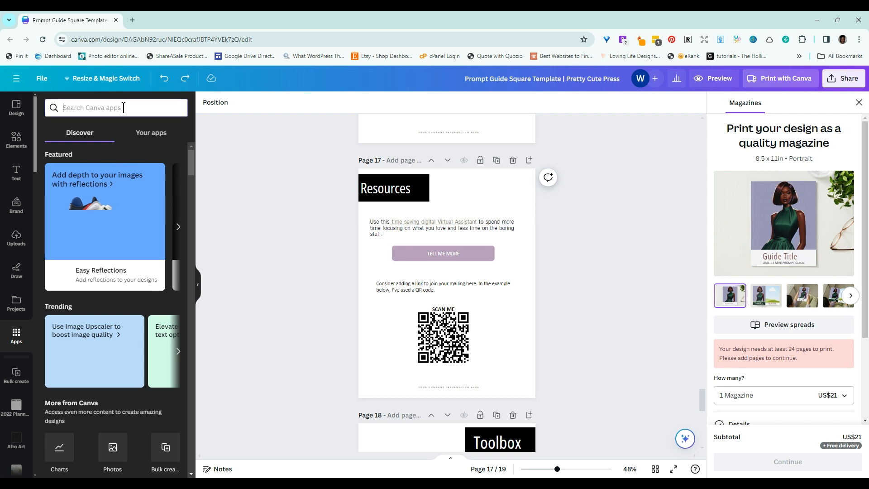
type("qu")
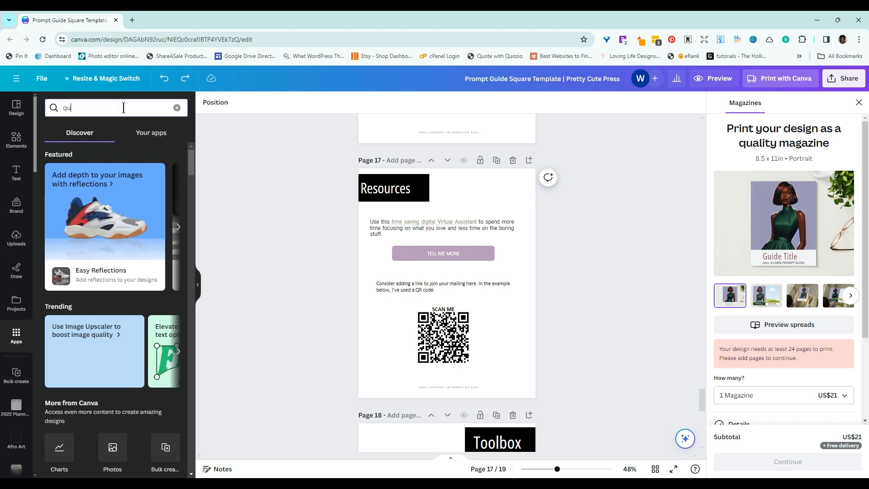
key("BackSpace")
type("r")
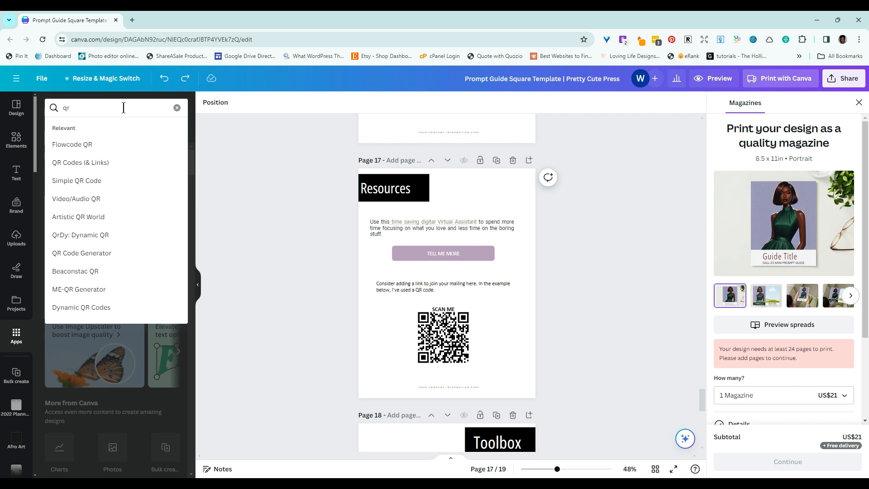
type(" code gen")
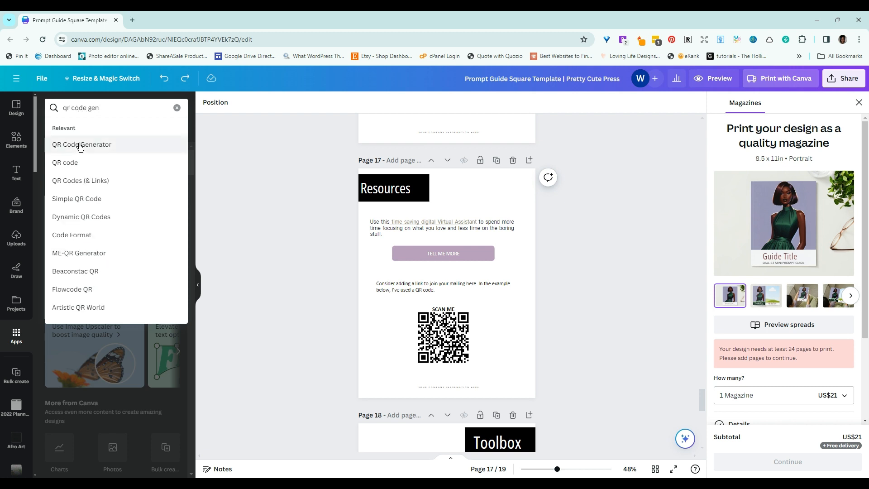
left_click(79, 144)
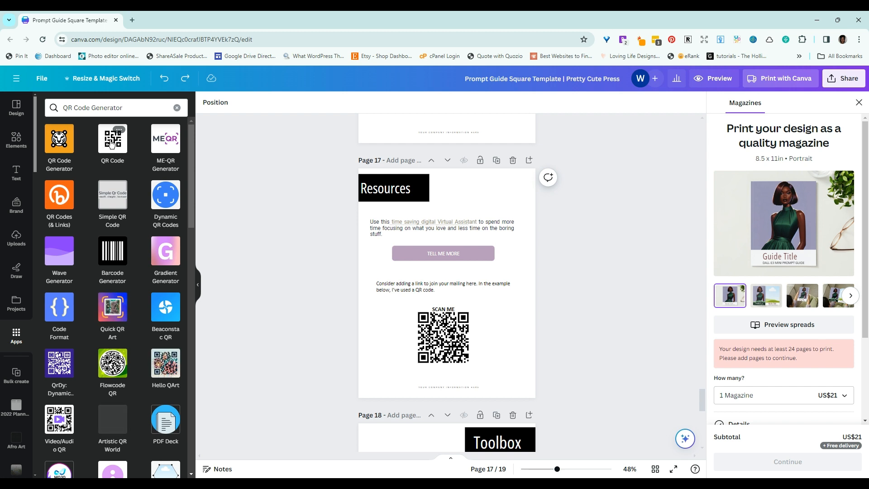
Step: Open Canva's own QR Code app and make its URL entry ready for input
left_click(112, 145)
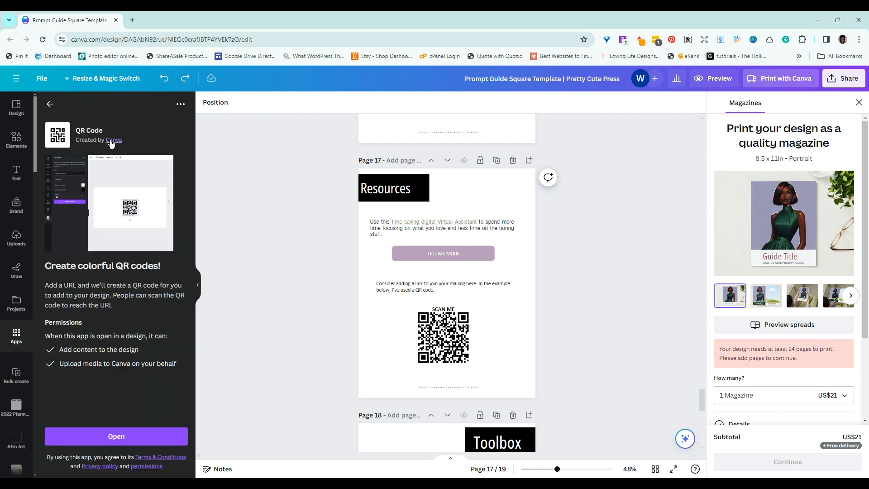
left_click(116, 437)
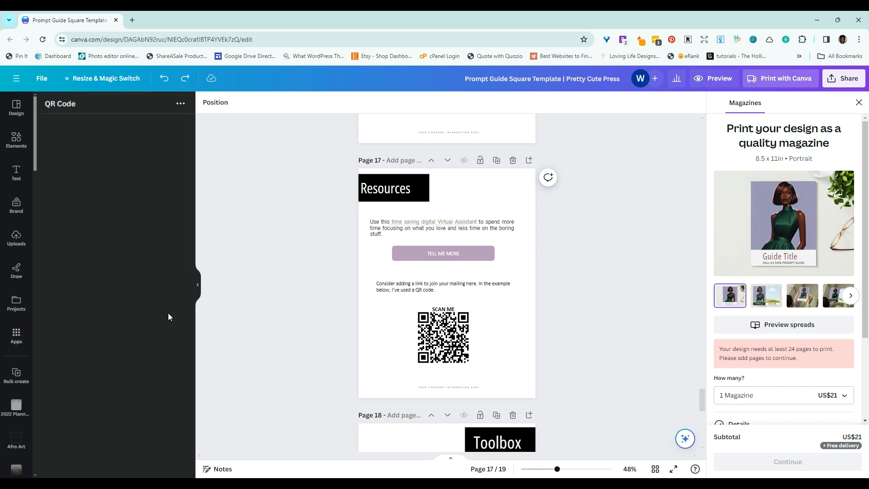
left_click(54, 173)
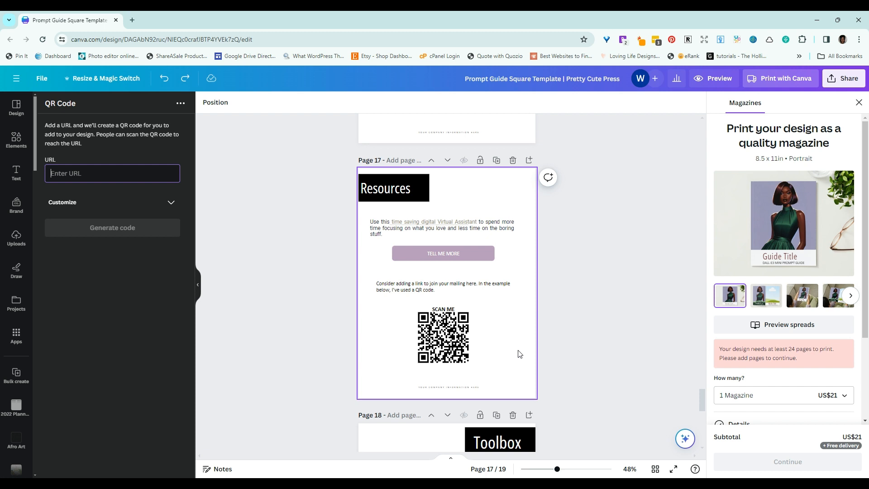
Step: Examine the Toolbox page's four image frames on page 18 and the Thanks page's links and round frame on page 19
scroll(574, 335, "down", 5)
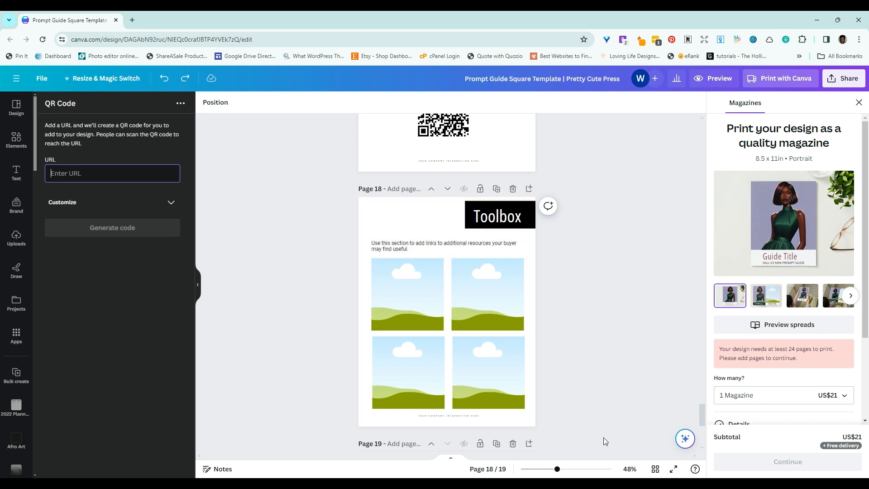
scroll(684, 314, "down", 2)
scroll(675, 314, "down", 3)
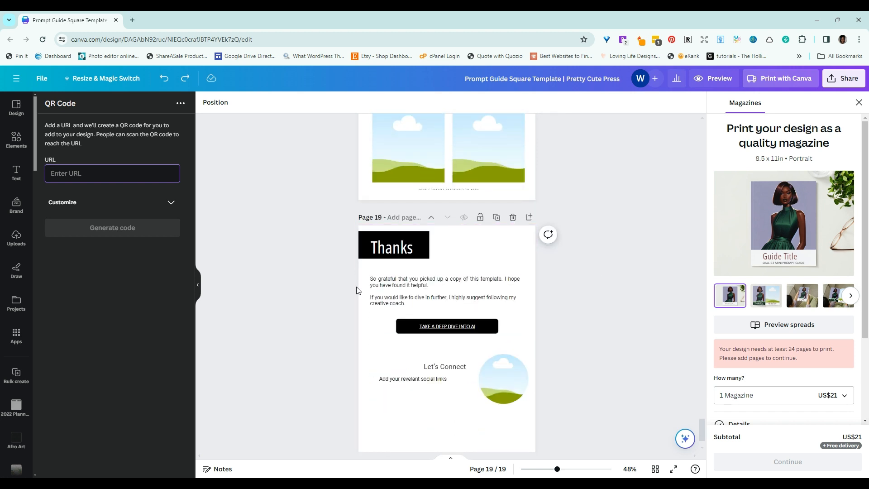
scroll(357, 289, "down", 1)
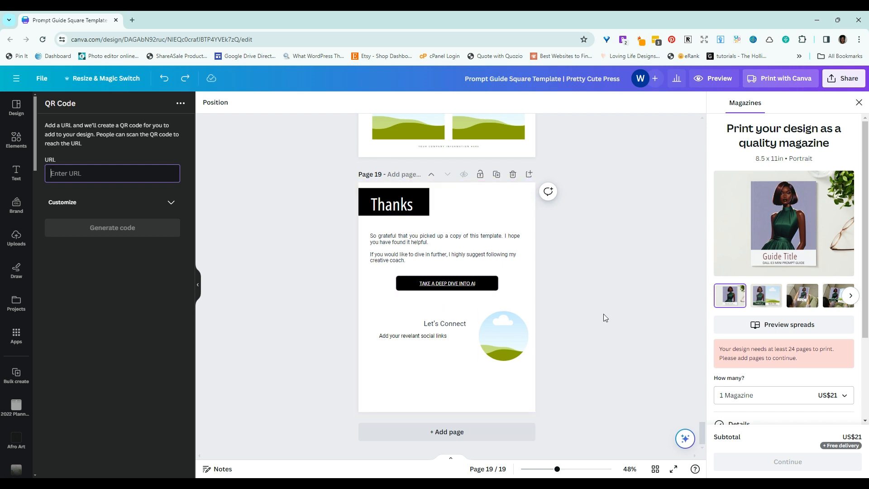
Step: Fill the page 3 cover's image frame with the uploaded "6 Unique Prompts with Sample Art" picture and select the Guide Title text
left_click(704, 435)
left_click_drag(704, 430, 703, 167)
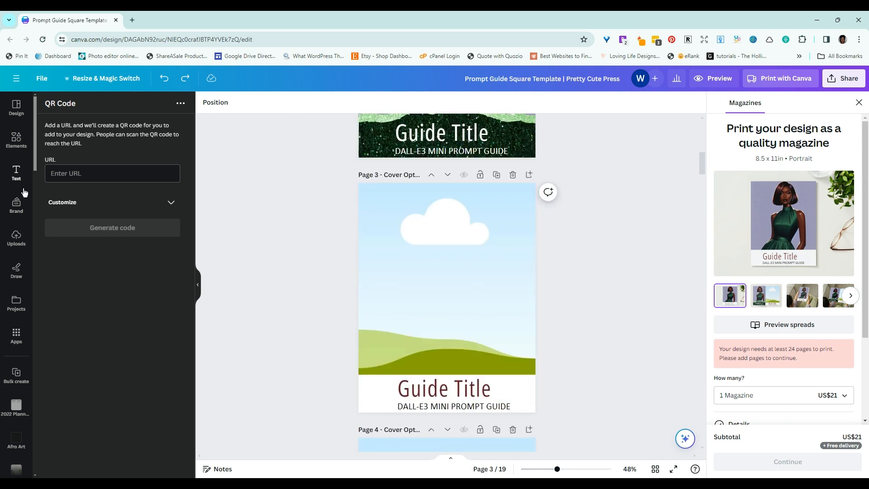
left_click(16, 237)
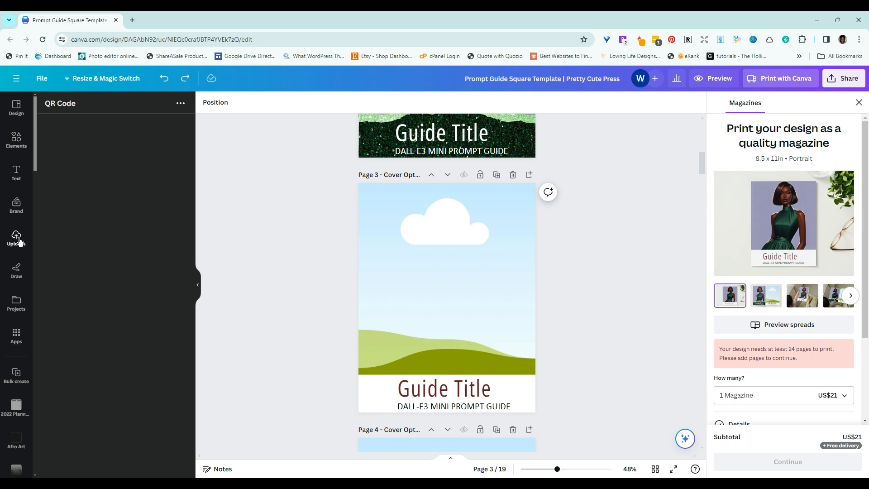
left_click_drag(58, 221, 381, 263)
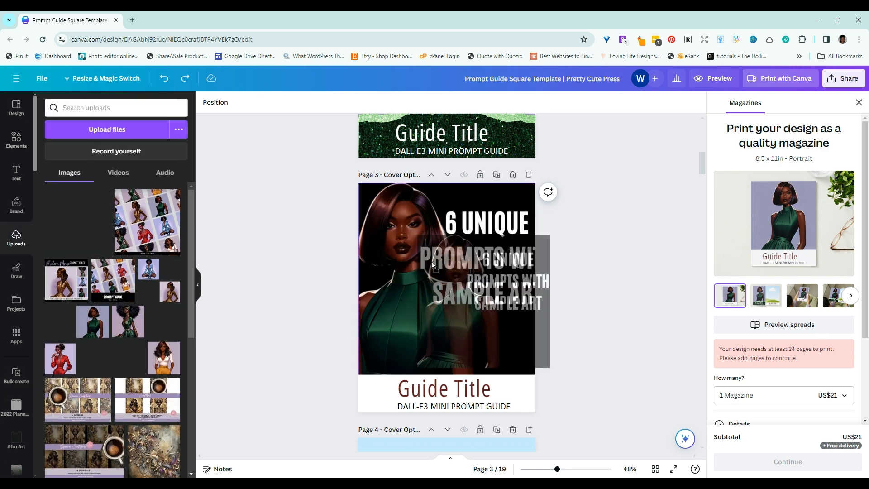
left_click(431, 389)
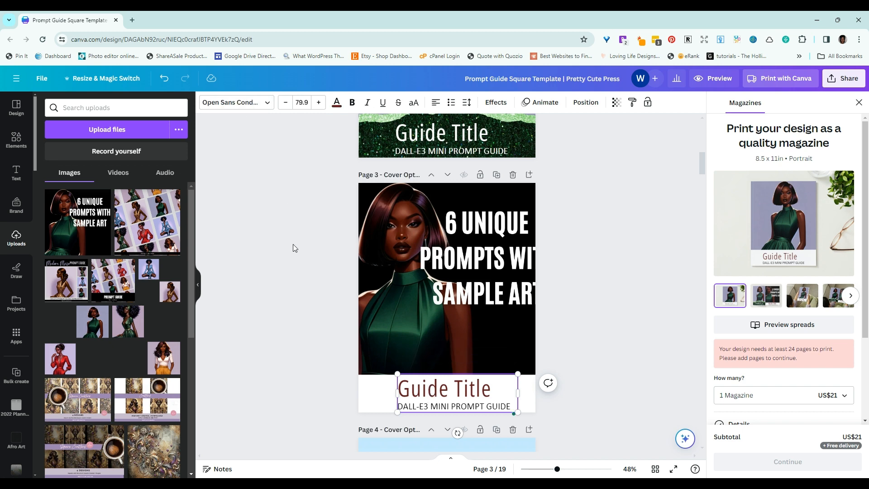
Step: Examine the background frame of the page 4 cover and the portrait image of the page 2 cover
scroll(292, 244, "down", 8)
scroll(317, 246, "up", 2)
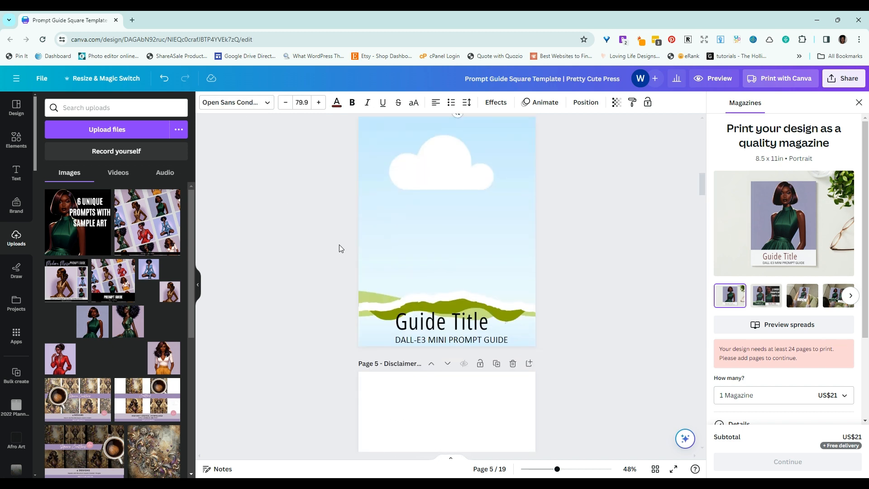
left_click(388, 244)
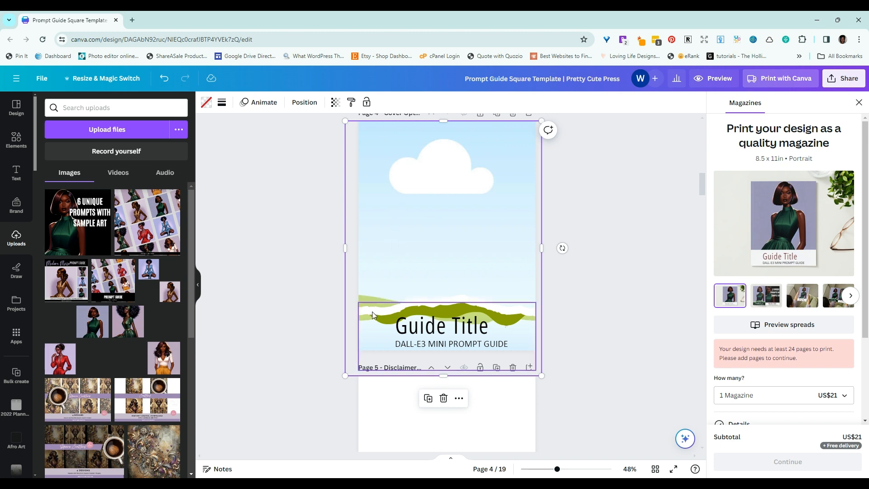
scroll(307, 252, "up", 10)
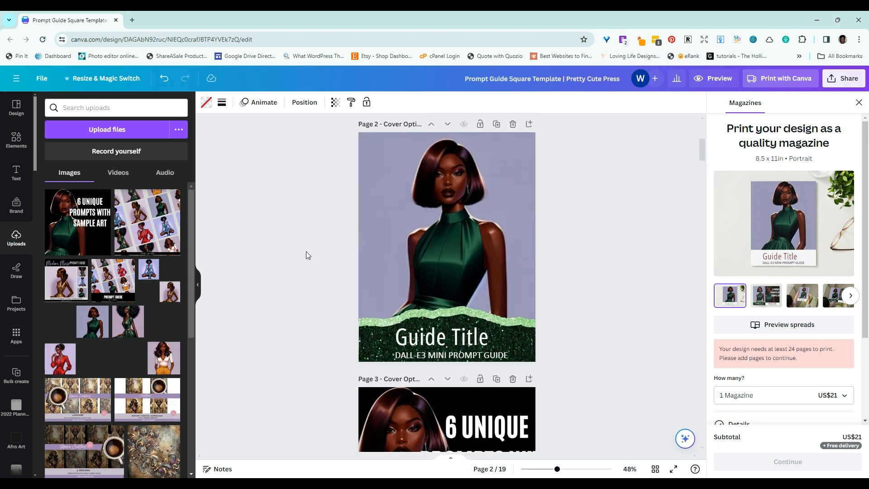
scroll(306, 251, "up", 1)
left_click(442, 216)
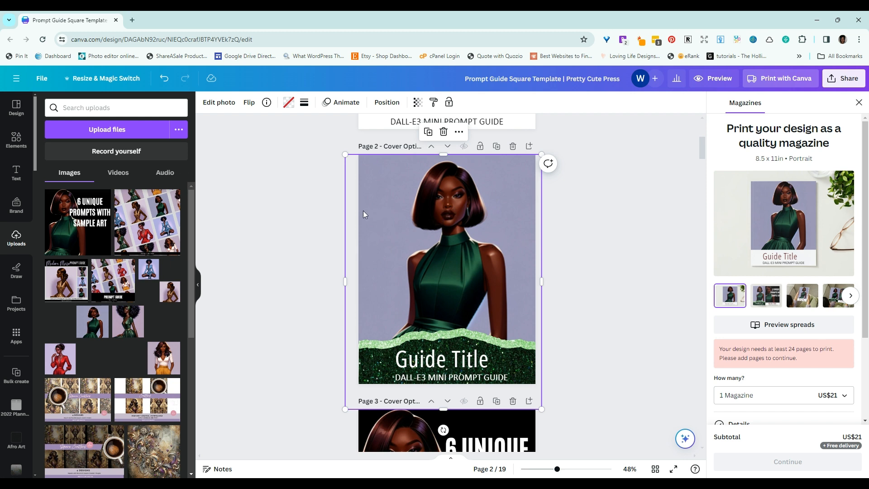
left_click(632, 352)
Step: Show the layers of the page 2 cover from its dark green glitter strip and select the light green glitter layer
left_click(377, 362)
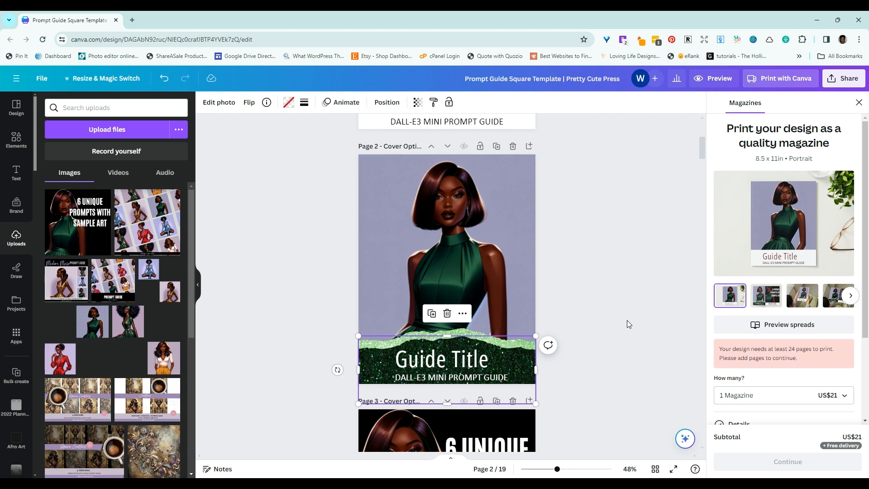
scroll(627, 320, "down", 2)
scroll(627, 320, "up", 1)
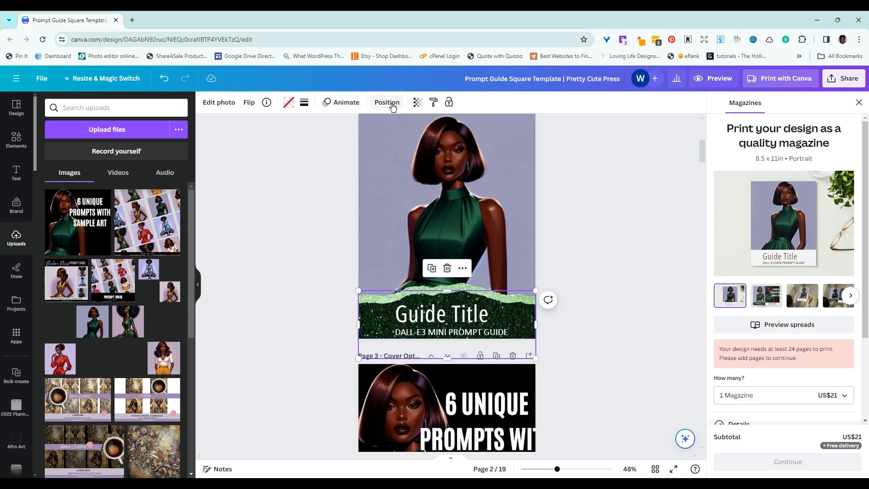
left_click(392, 107)
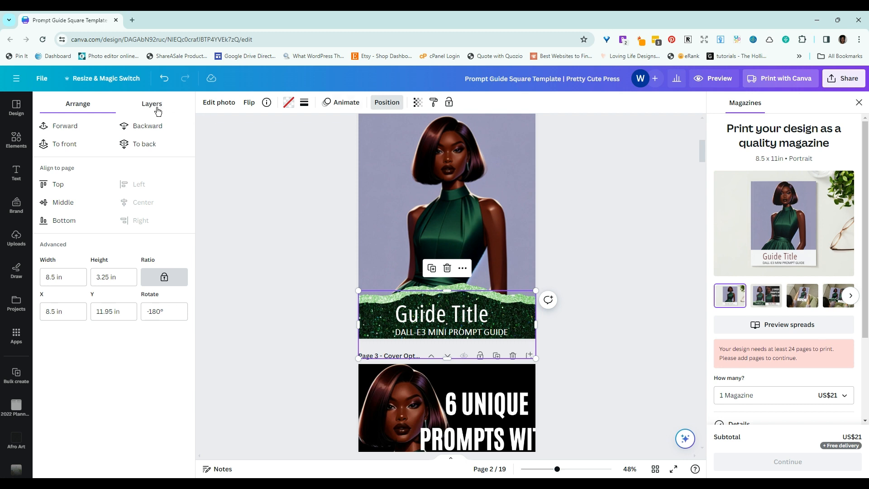
left_click(158, 109)
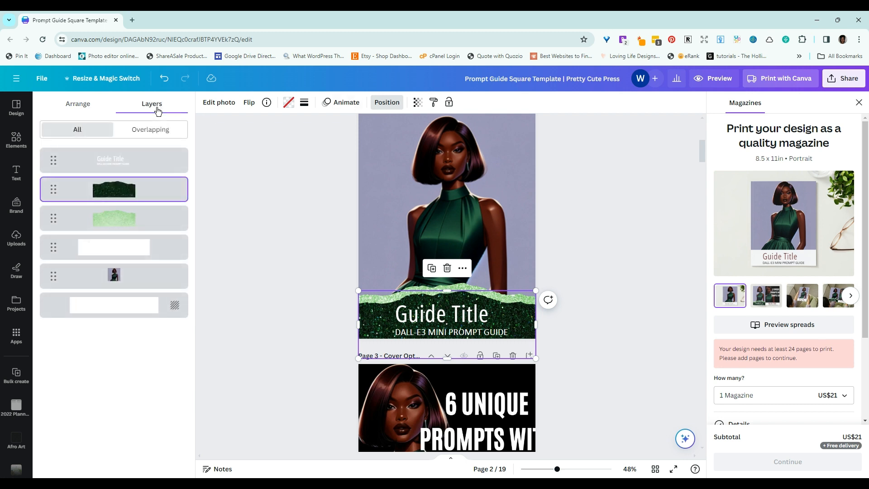
left_click(118, 224)
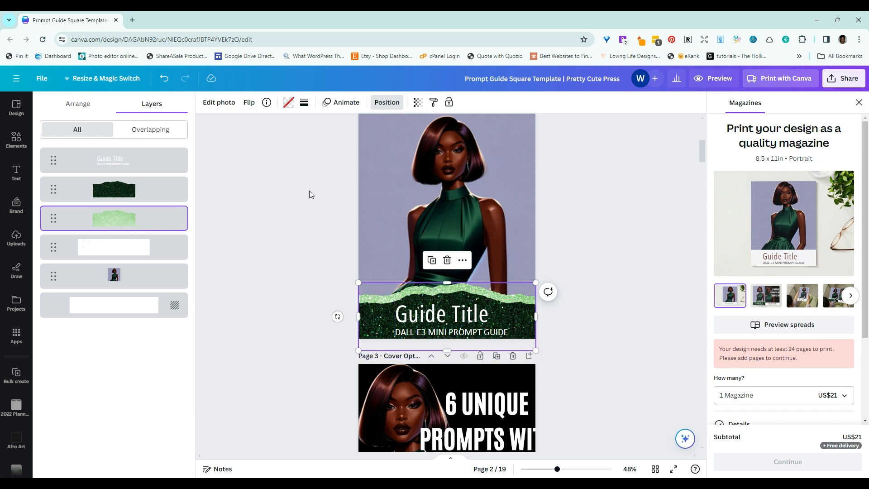
Step: Recolor the page 2 cover's light green glitter strip to dark red and its dark green glitter strip to light purple, using document colors
left_click(288, 104)
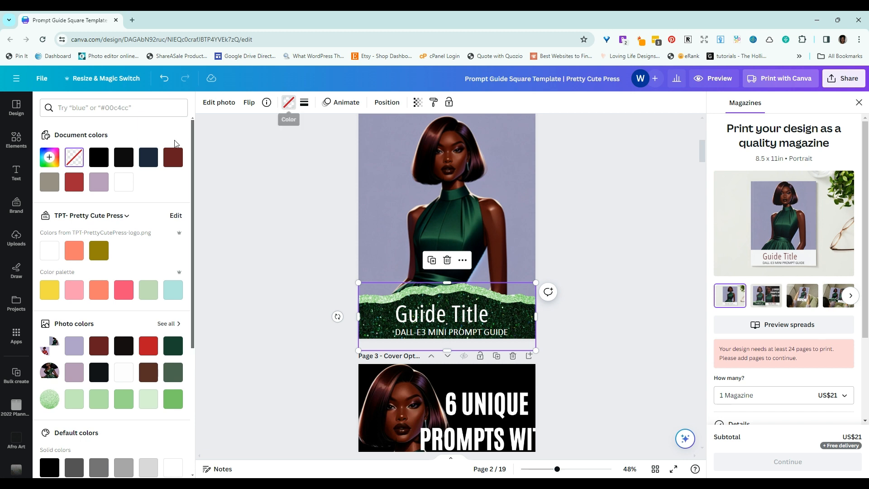
left_click(173, 158)
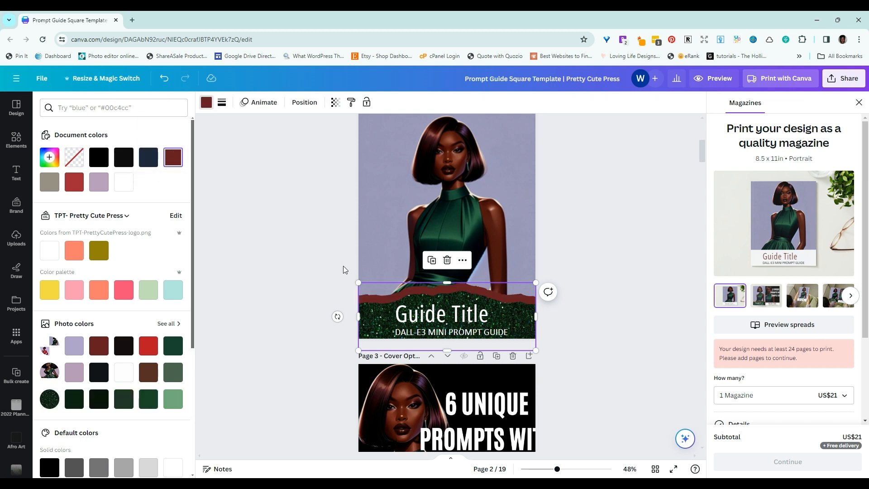
left_click(378, 333)
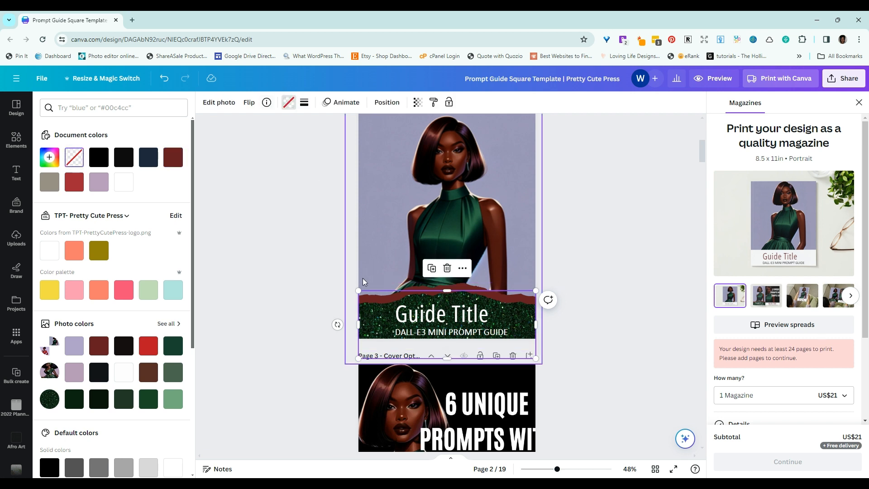
left_click(103, 189)
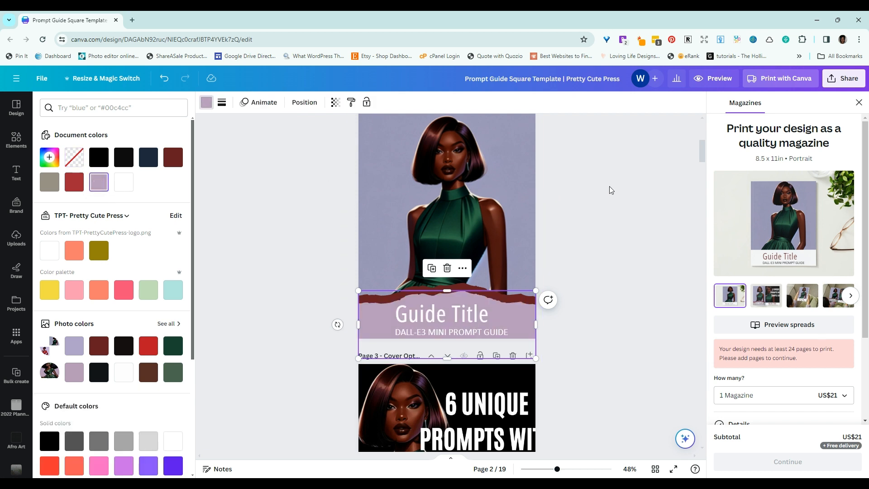
left_click(634, 194)
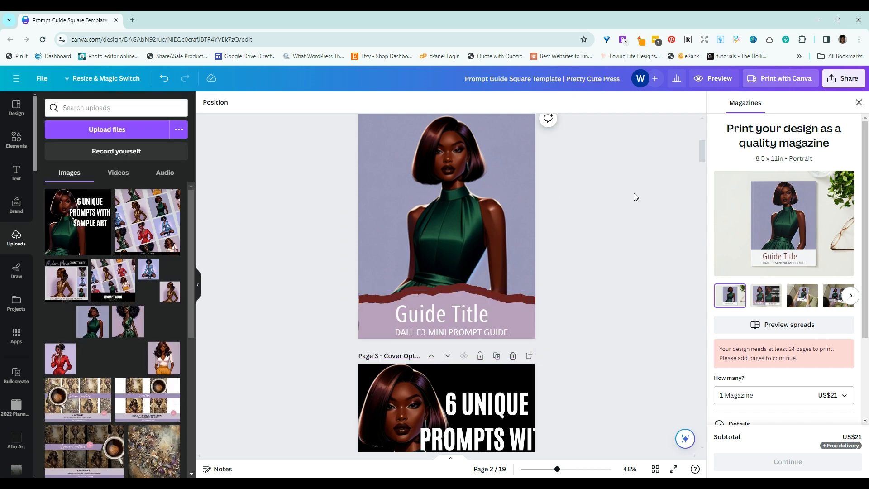
scroll(634, 195, "up", 5)
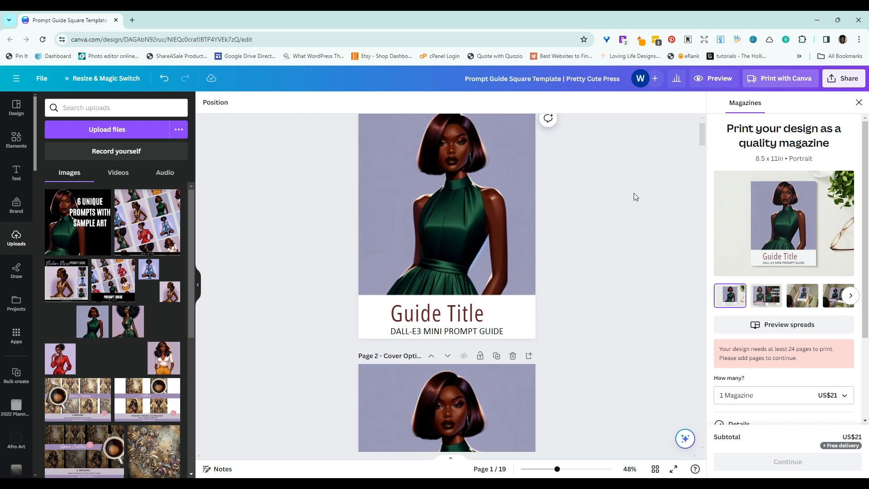
scroll(634, 196, "up", 1)
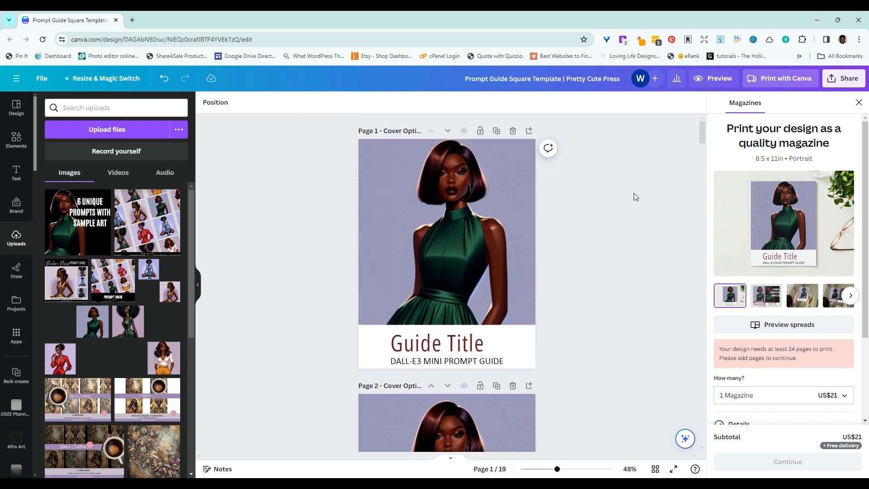